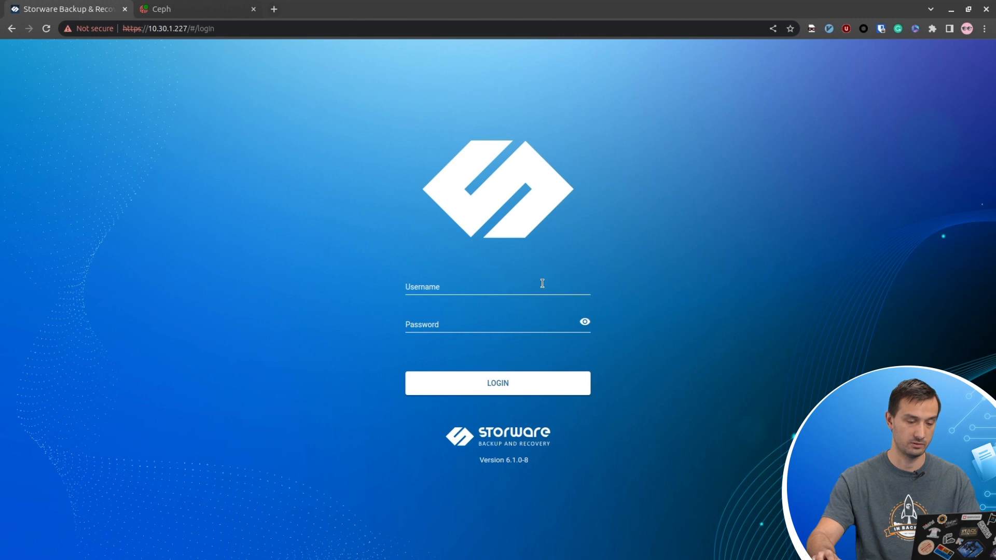
- Sign in to the backup console with the administrator username and password
{"action": "type", "text": "admin"}
{"action": "key", "text": "Tab"}
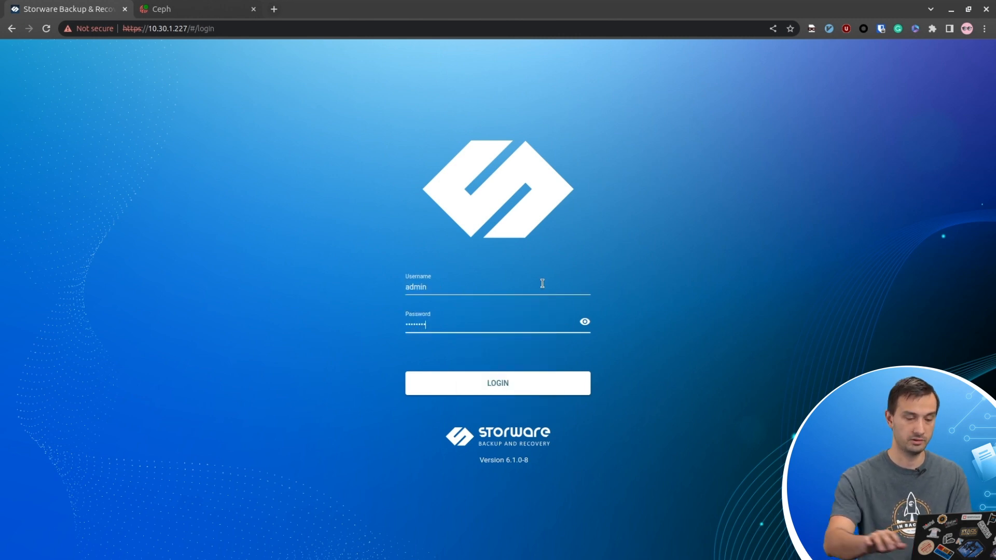
{"action": "key", "text": "Return"}
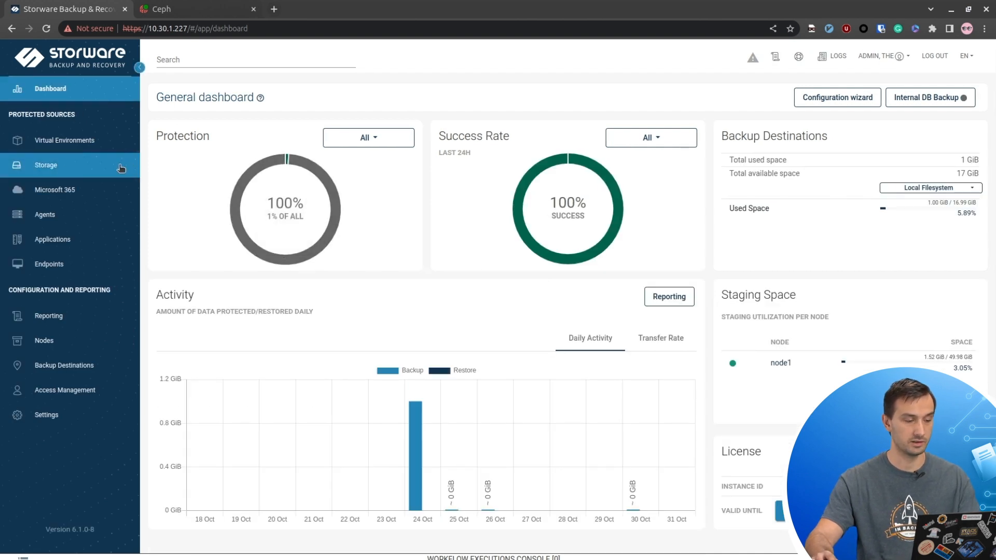
- Open Storage Infrastructure and start adding a new storage provider
{"action": "left_click", "coordinate": [66, 169]}
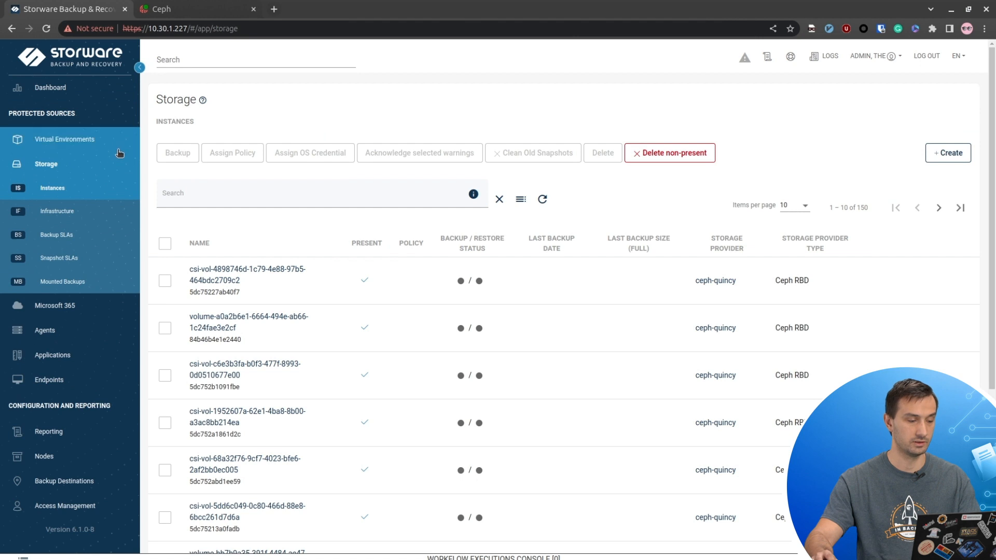
{"action": "left_click", "coordinate": [88, 210]}
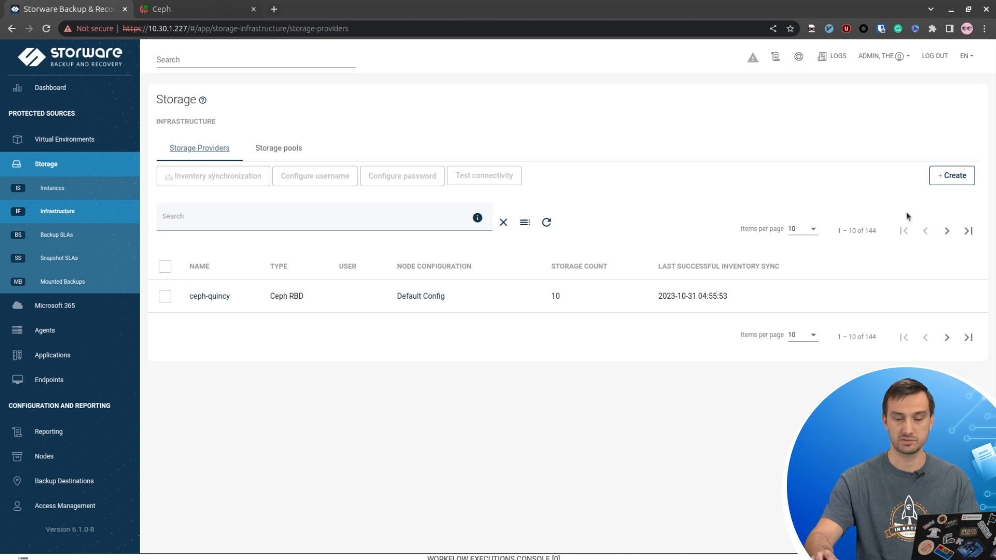
{"action": "left_click", "coordinate": [952, 179]}
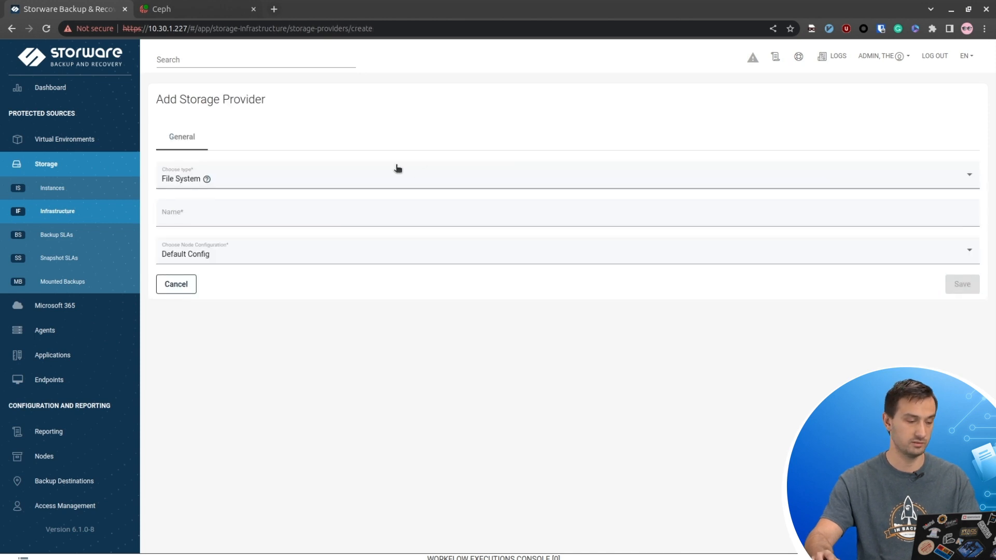
{"action": "left_click", "coordinate": [362, 183]}
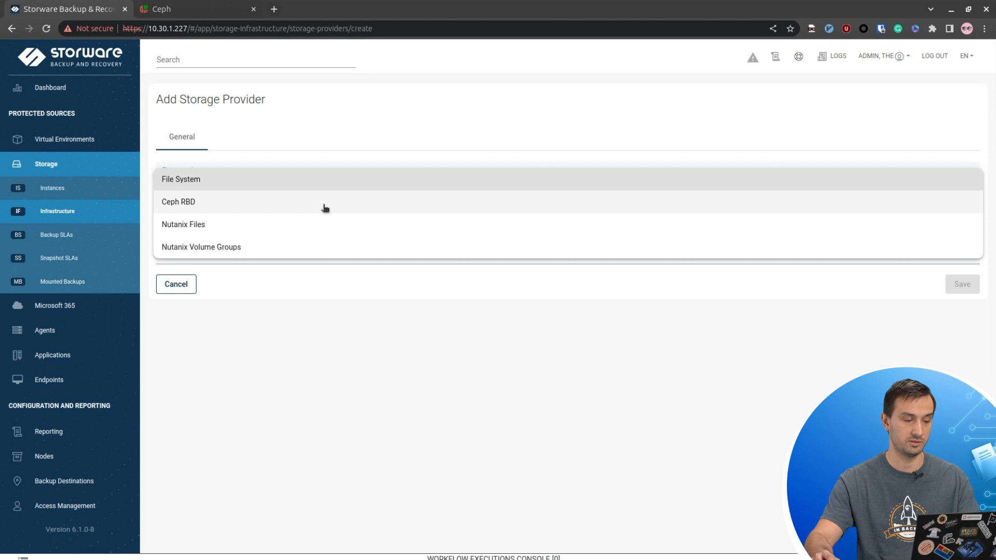
{"action": "left_click", "coordinate": [326, 203]}
{"action": "left_click", "coordinate": [363, 209]}
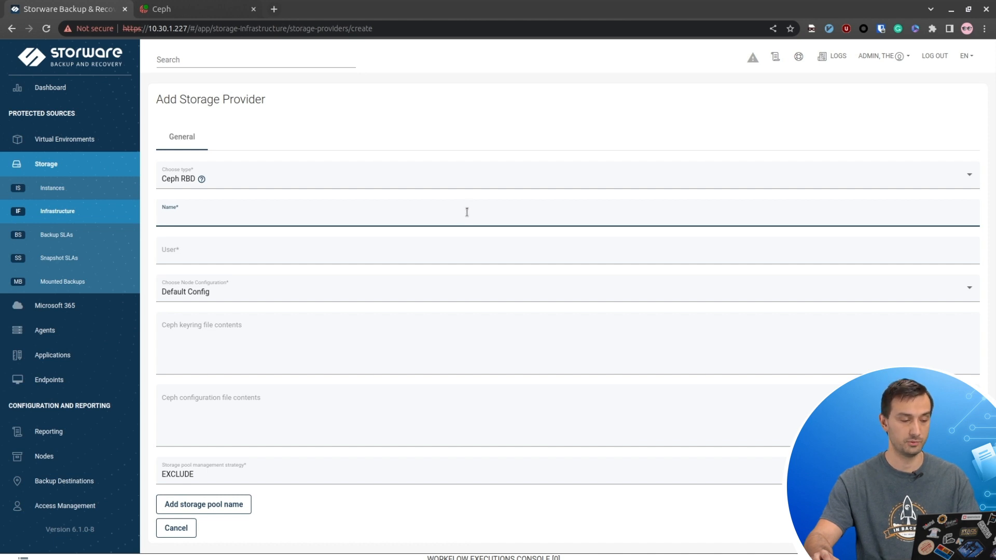
{"action": "left_click", "coordinate": [465, 252]}
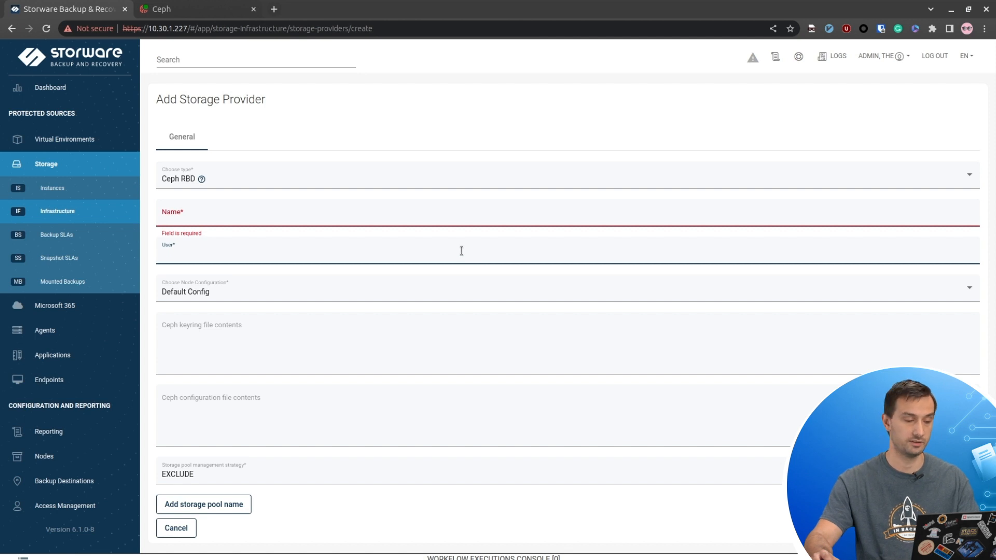
{"action": "left_click", "coordinate": [356, 327]}
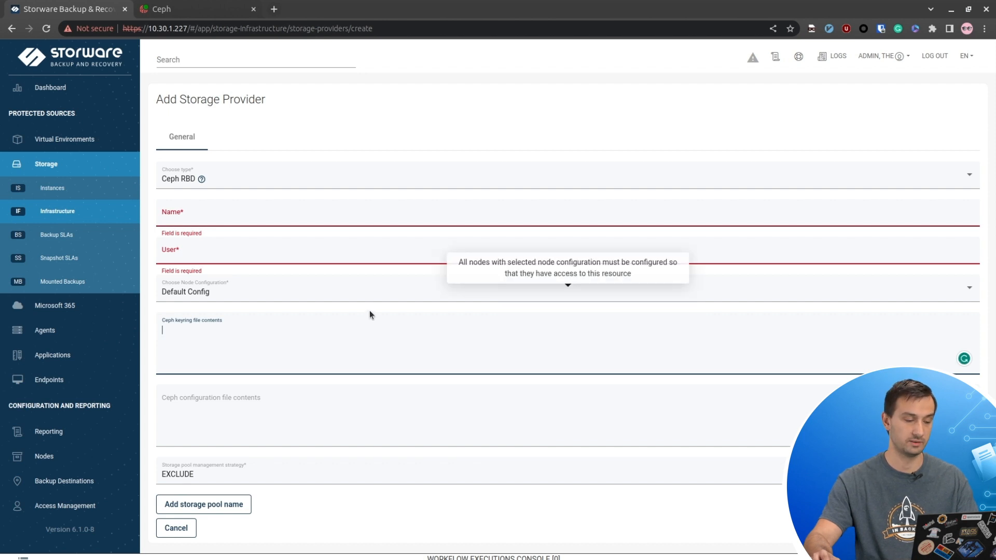
{"action": "left_click", "coordinate": [301, 397]}
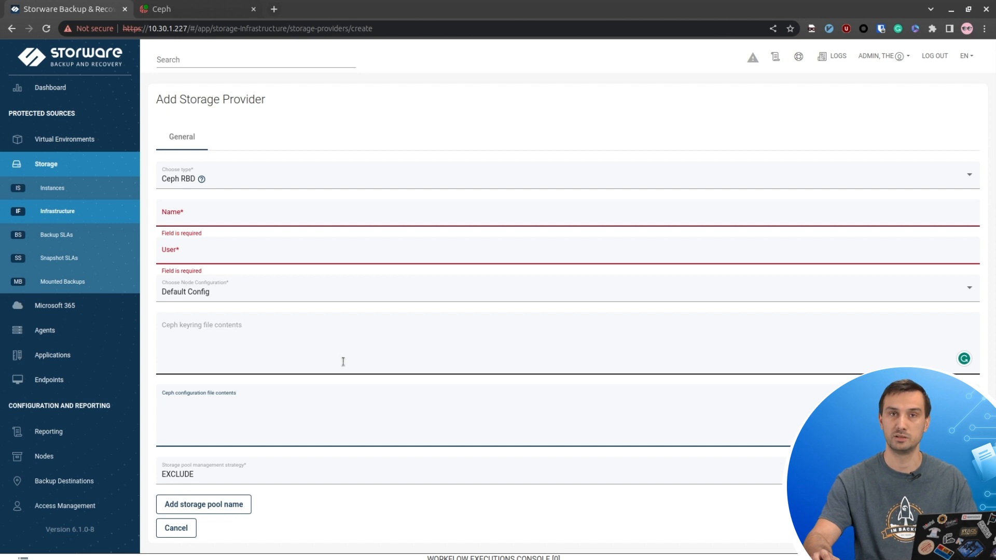
{"action": "left_click", "coordinate": [230, 505]}
{"action": "scroll", "coordinate": [297, 472], "scroll_direction": "down", "scroll_amount": 1}
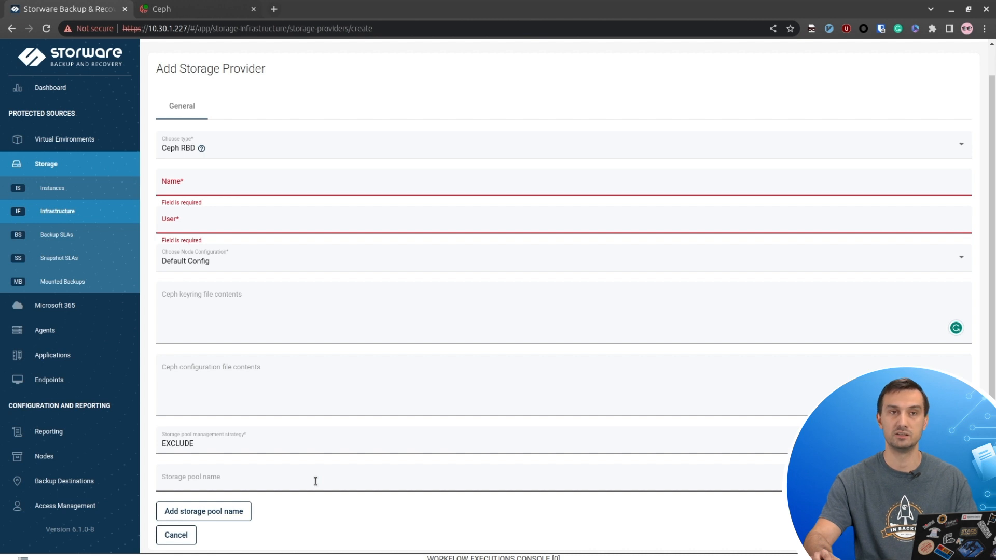
{"action": "left_click", "coordinate": [217, 449]}
{"action": "left_click", "coordinate": [207, 468]}
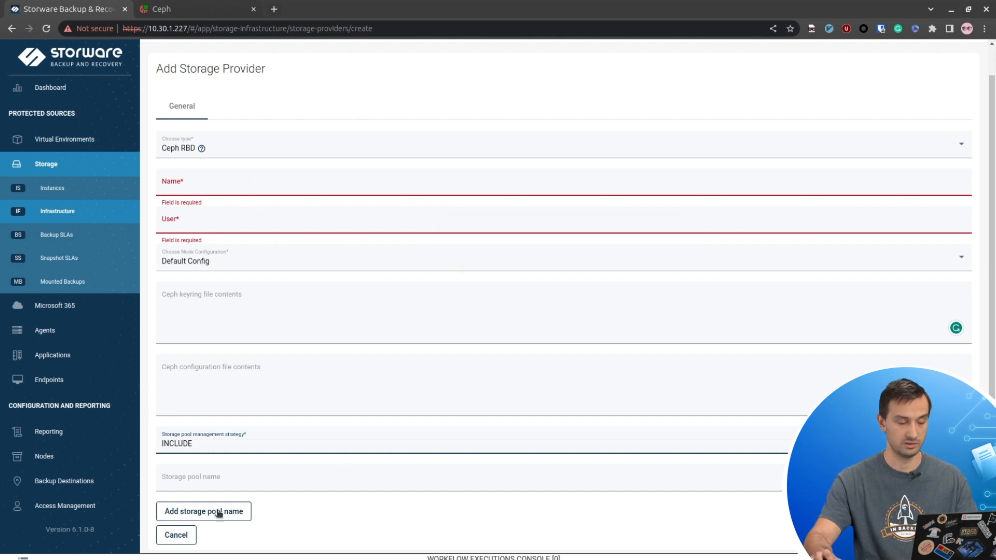
{"action": "left_click", "coordinate": [175, 535]}
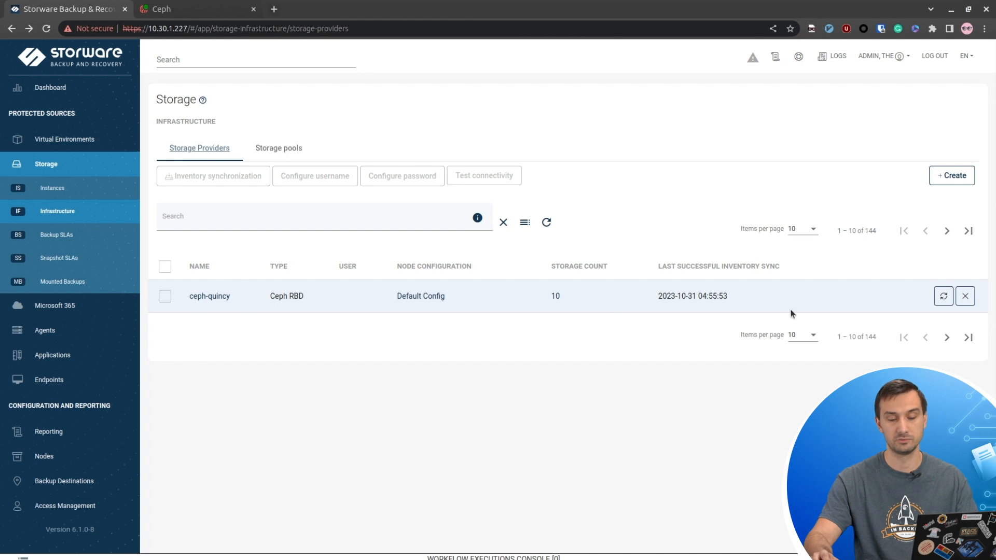
- Run an inventory synchronization of ceph-quincy and follow its job in the Workflow Executions Console
{"action": "left_click", "coordinate": [945, 297]}
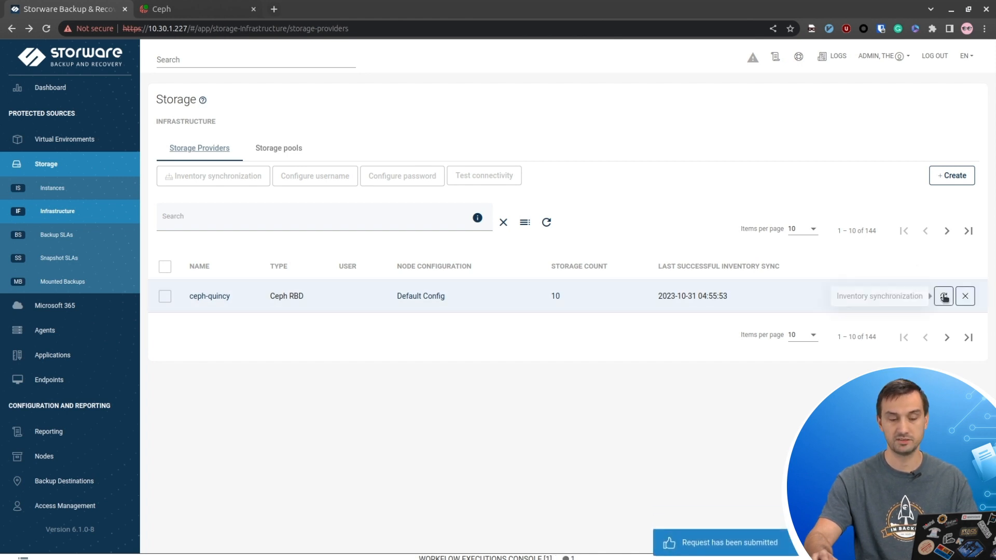
{"action": "left_click", "coordinate": [638, 558]}
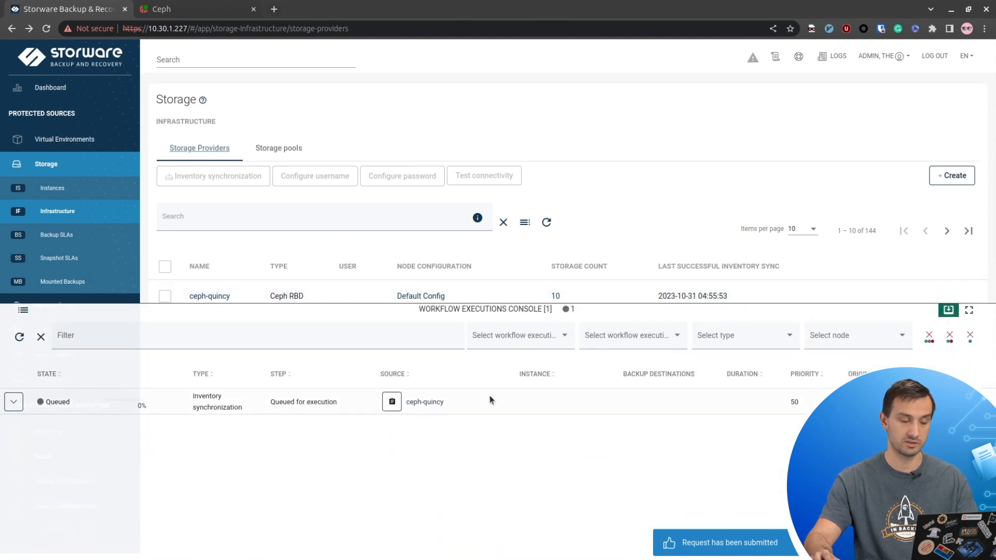
{"action": "left_click", "coordinate": [14, 402]}
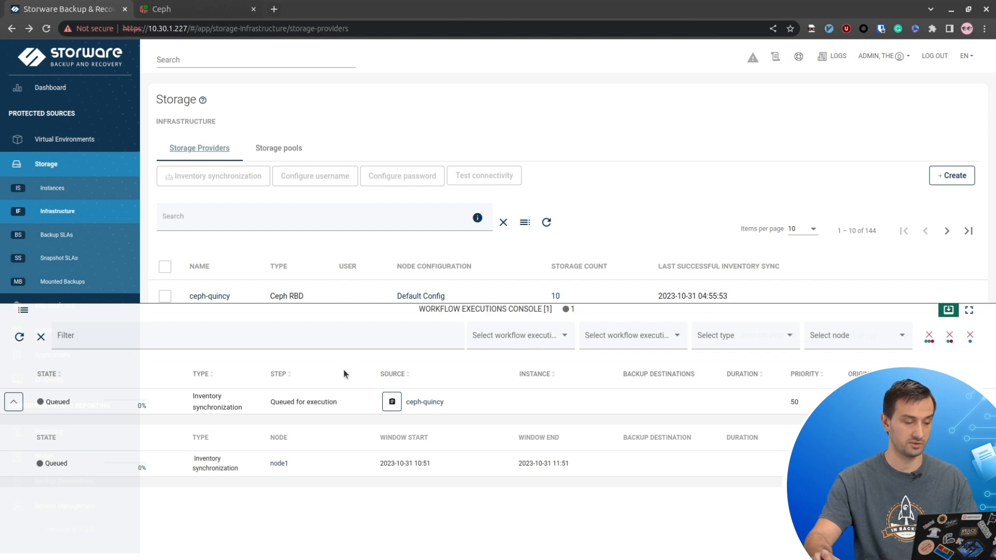
{"action": "left_click", "coordinate": [20, 336]}
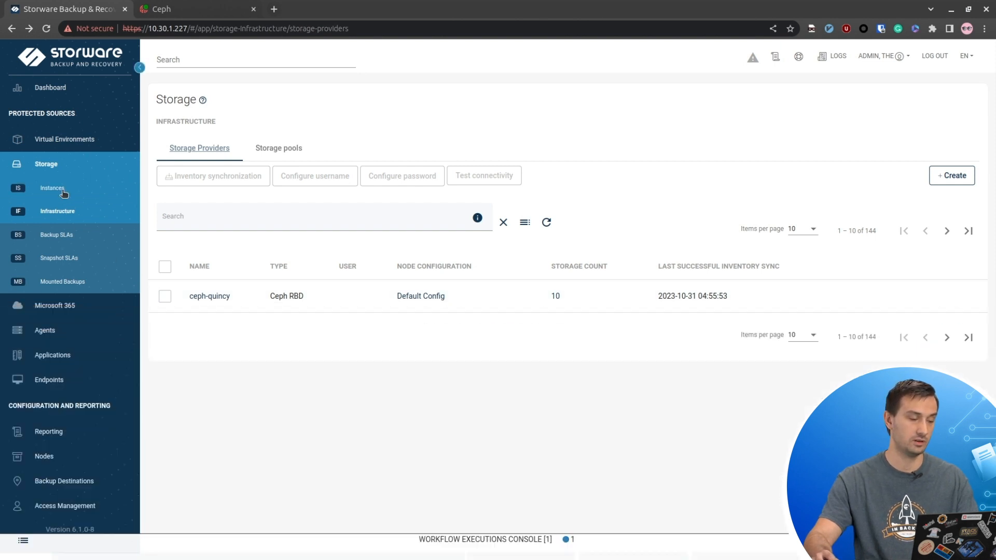
{"action": "left_click", "coordinate": [65, 188]}
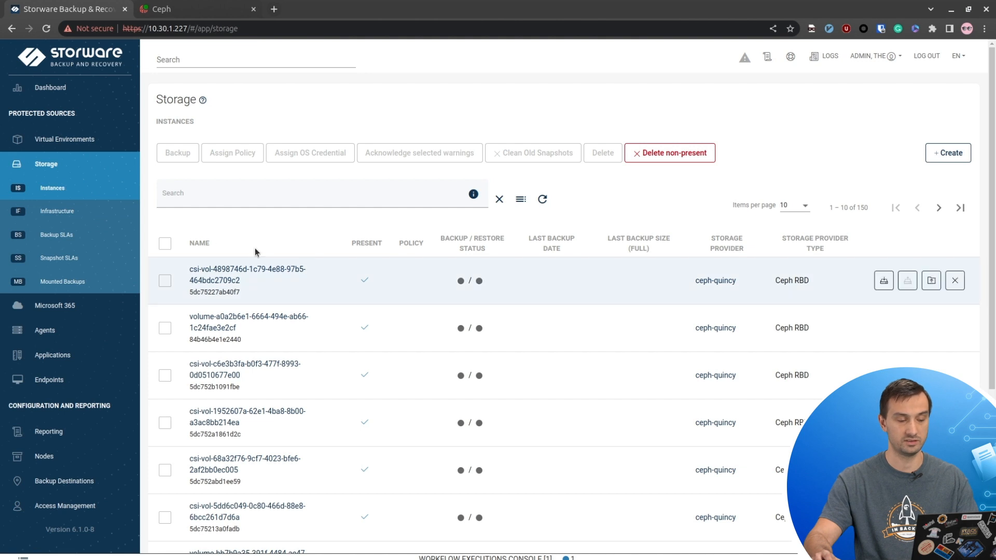
- Browse the ceph-quincy volume list, then go to Backup SLAs and start a new storage backup policy
{"action": "scroll", "coordinate": [254, 260], "scroll_direction": "down", "scroll_amount": 4}
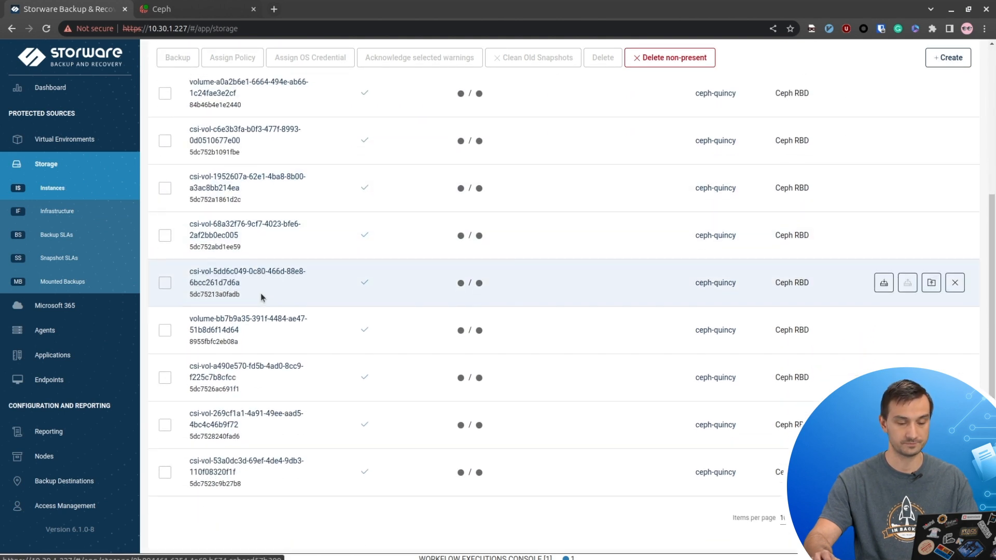
{"action": "scroll", "coordinate": [296, 317], "scroll_direction": "up", "scroll_amount": 4}
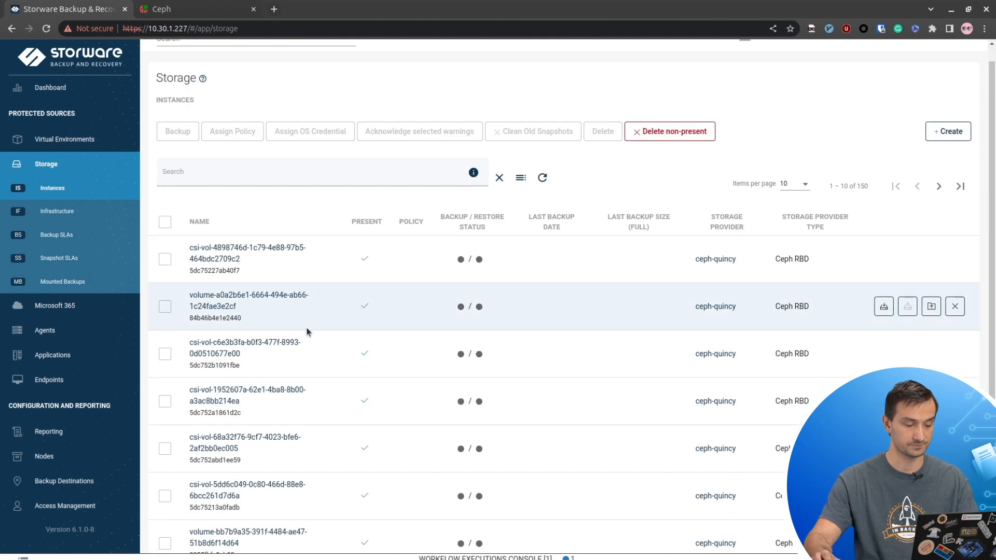
{"action": "scroll", "coordinate": [311, 327], "scroll_direction": "down", "scroll_amount": 1}
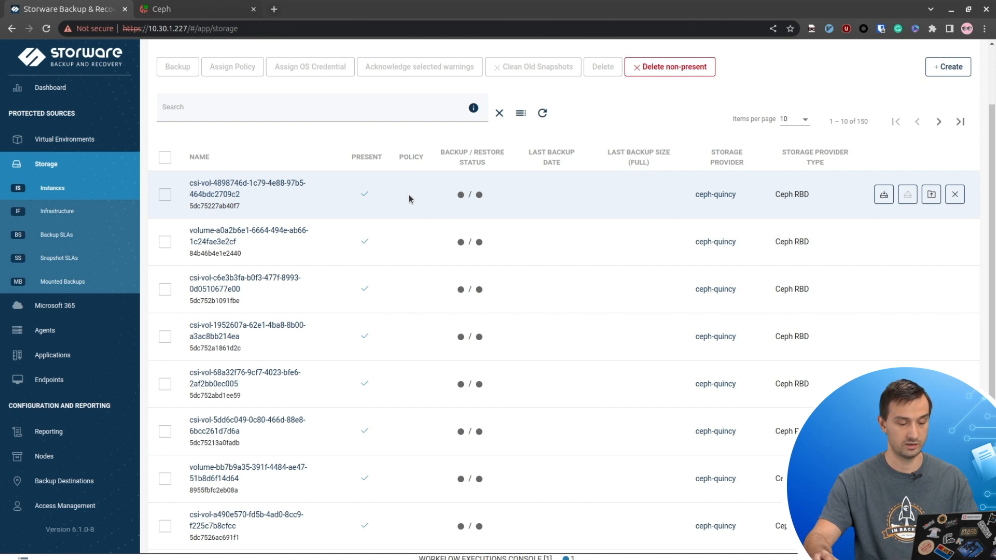
{"action": "left_click", "coordinate": [85, 238]}
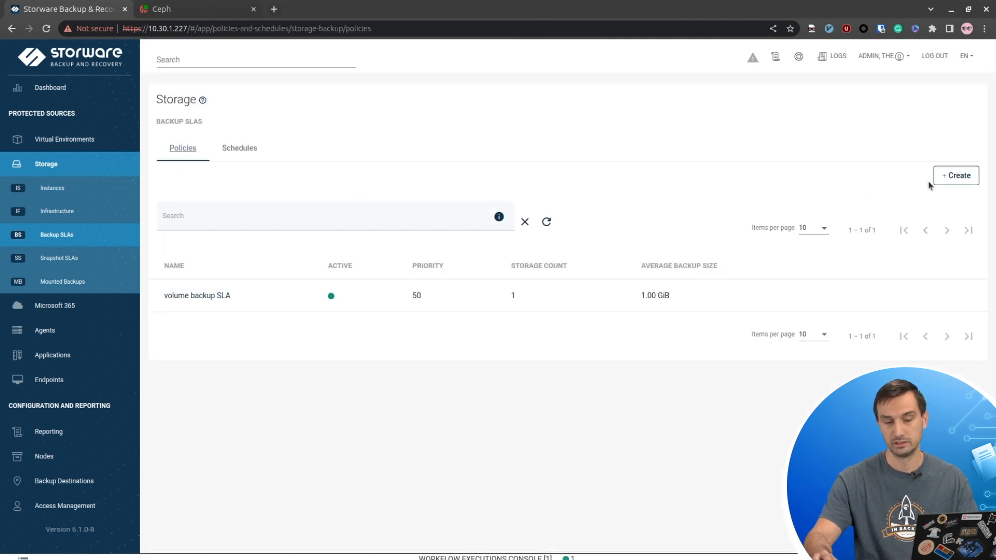
{"action": "left_click", "coordinate": [959, 176]}
- Review the new policy's retry count, leaving auto-assignment off with no ceph-quincy pools selected
{"action": "left_click", "coordinate": [234, 202]}
{"action": "scroll", "coordinate": [402, 179], "scroll_direction": "down", "scroll_amount": 2}
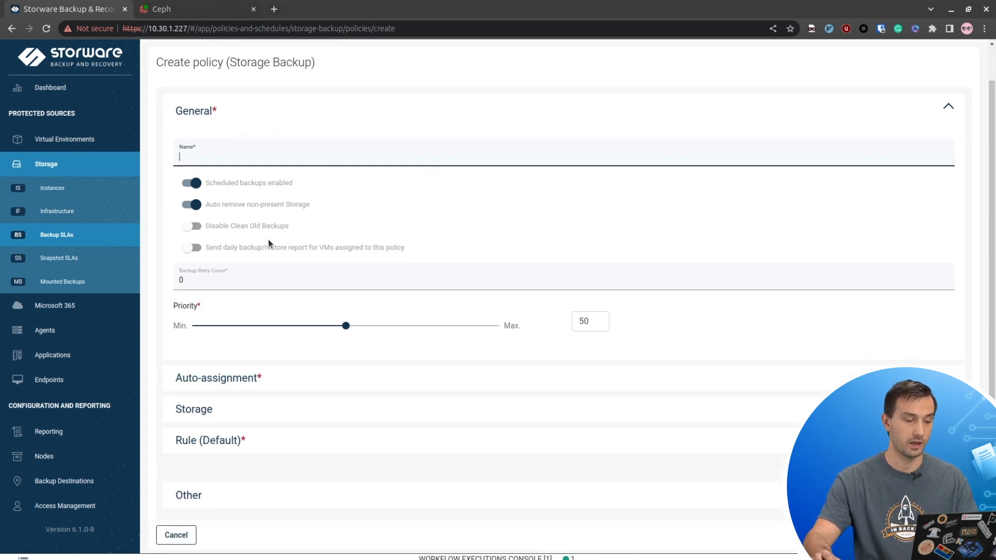
{"action": "left_click", "coordinate": [234, 281]}
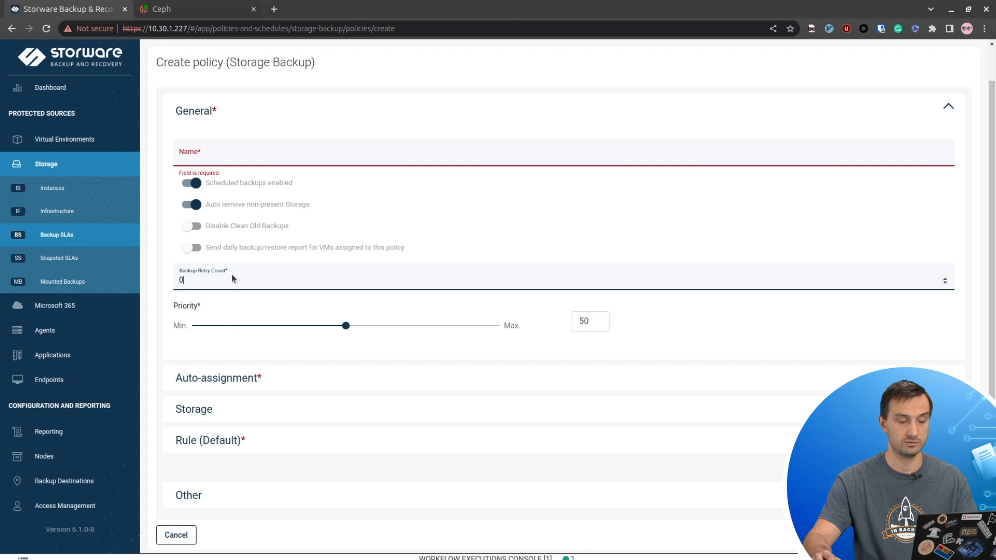
{"action": "left_click_drag", "start_coordinate": [232, 280], "coordinate": [181, 279]}
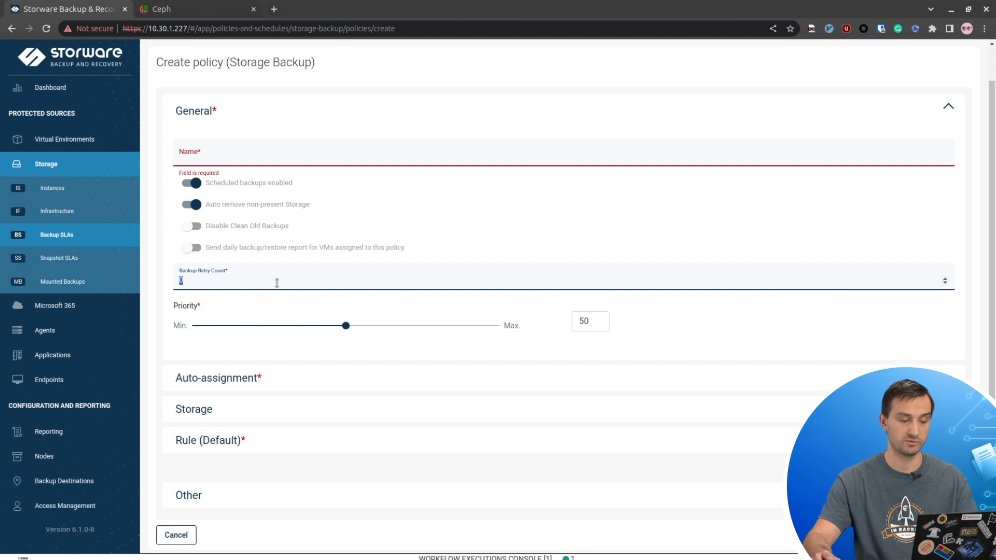
{"action": "left_click", "coordinate": [269, 379]}
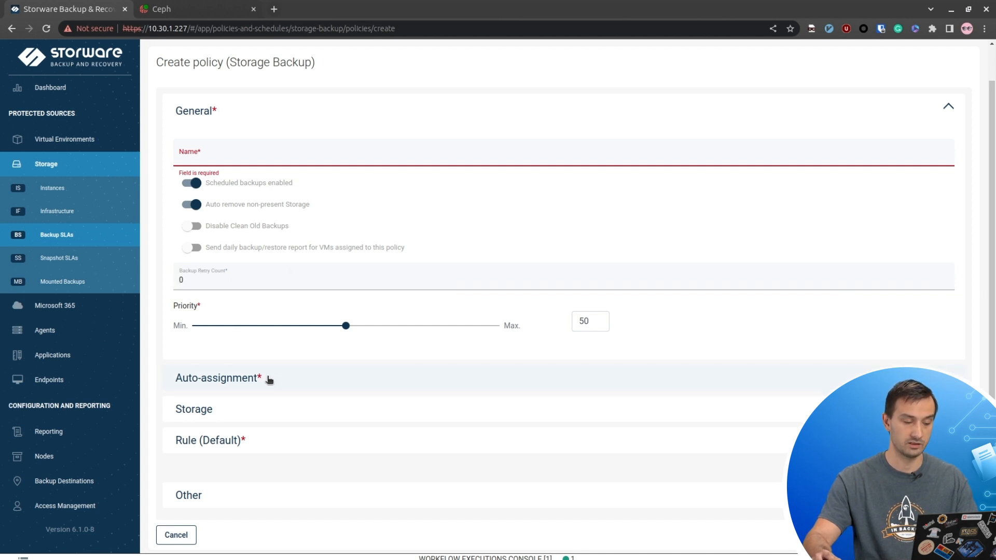
{"action": "scroll", "coordinate": [394, 231], "scroll_direction": "down", "scroll_amount": 3}
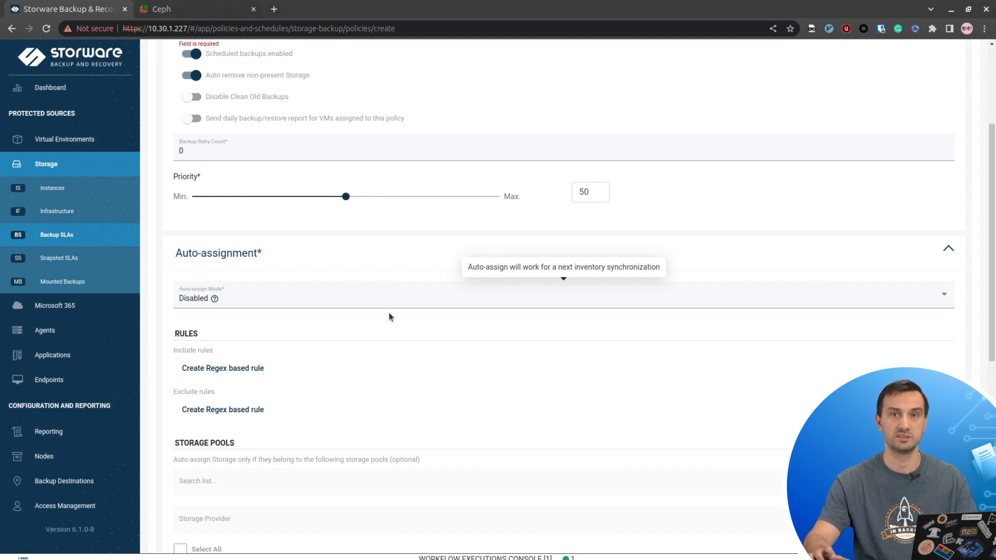
{"action": "scroll", "coordinate": [408, 318], "scroll_direction": "down", "scroll_amount": 4}
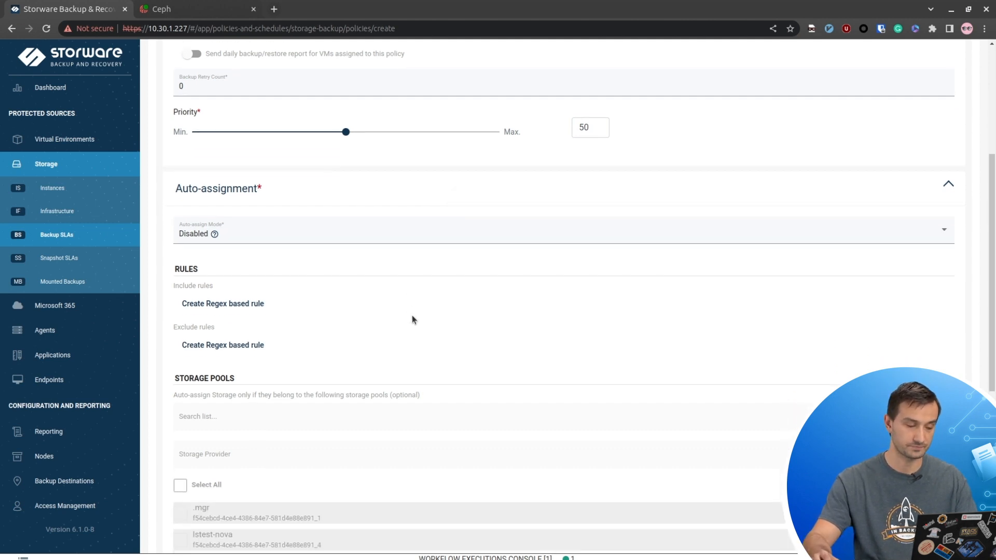
{"action": "scroll", "coordinate": [372, 279], "scroll_direction": "down", "scroll_amount": 1}
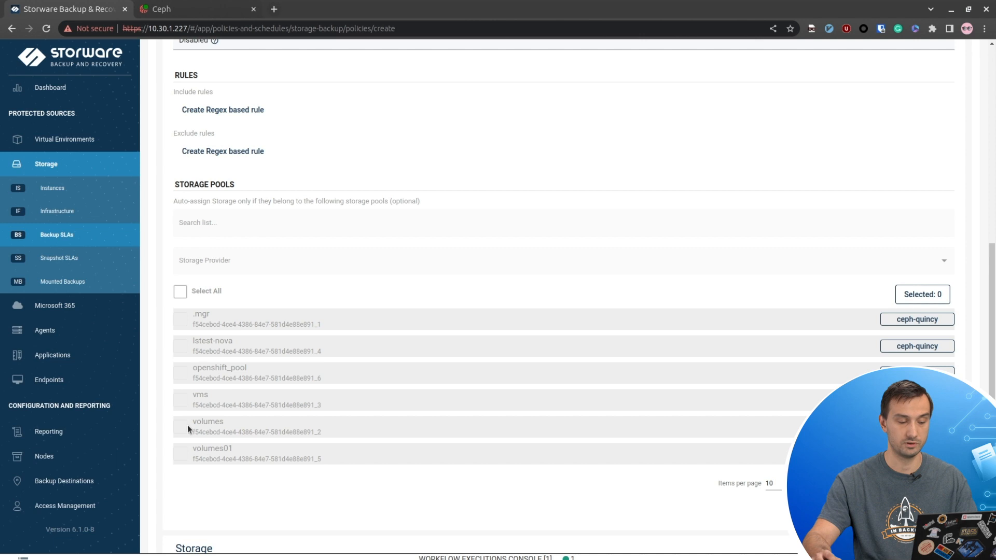
{"action": "scroll", "coordinate": [256, 381], "scroll_direction": "down", "scroll_amount": 1}
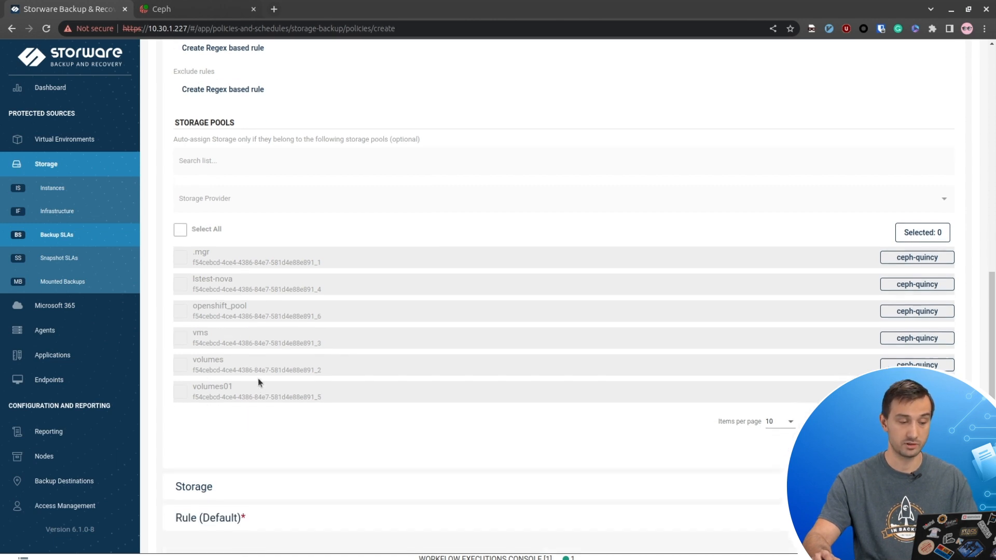
{"action": "scroll", "coordinate": [257, 379], "scroll_direction": "down", "scroll_amount": 1}
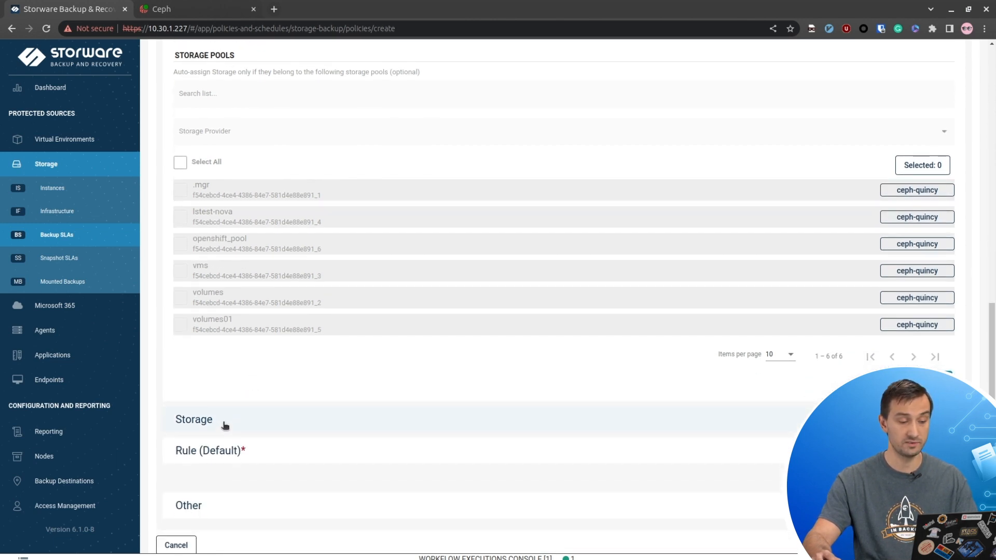
- Select four ceph-quincy volumes for the new policy
{"action": "left_click", "coordinate": [225, 425]}
{"action": "scroll", "coordinate": [300, 346], "scroll_direction": "down", "scroll_amount": 2}
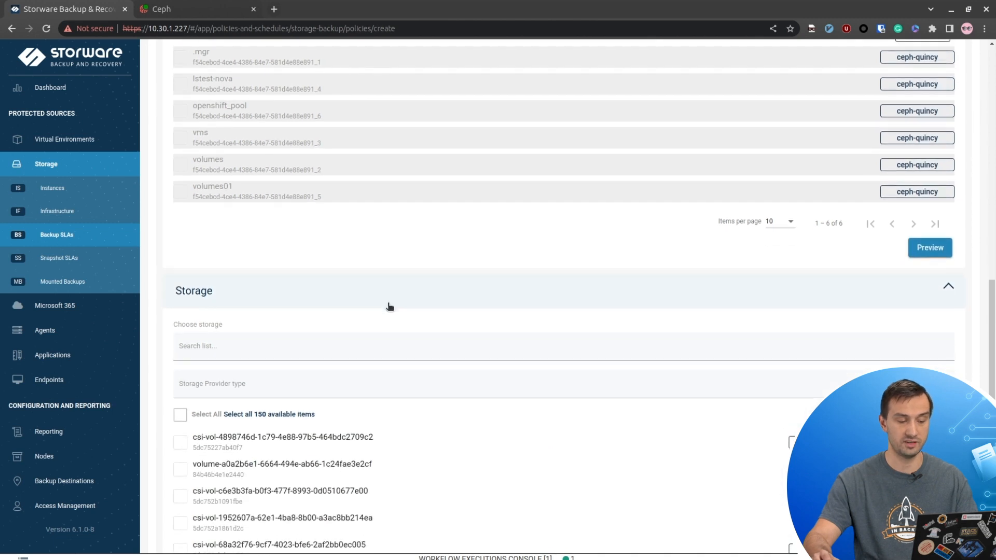
{"action": "scroll", "coordinate": [390, 306], "scroll_direction": "down", "scroll_amount": 1}
{"action": "scroll", "coordinate": [271, 391], "scroll_direction": "down", "scroll_amount": 1}
{"action": "left_click", "coordinate": [180, 412]}
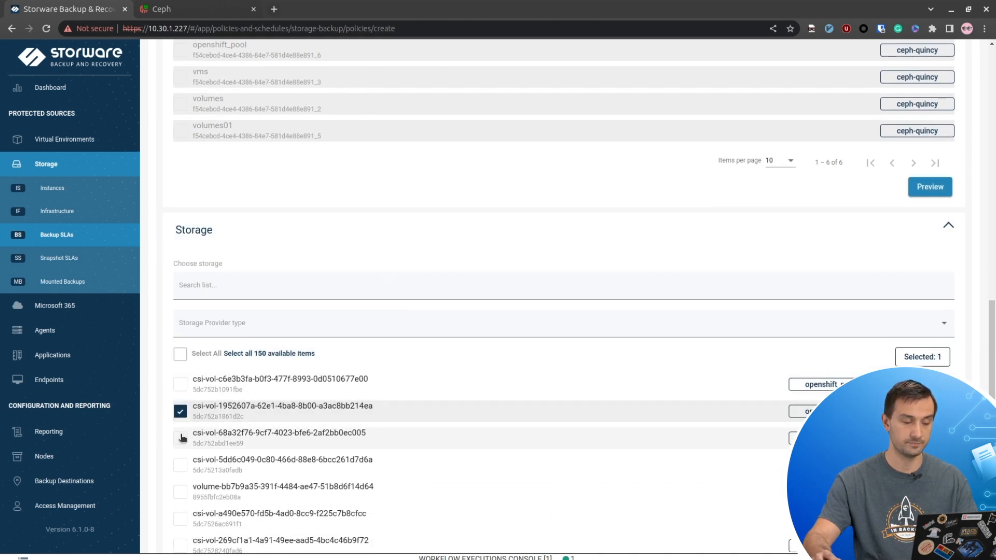
{"action": "left_click", "coordinate": [180, 439]}
{"action": "left_click", "coordinate": [179, 466]}
{"action": "left_click", "coordinate": [180, 492]}
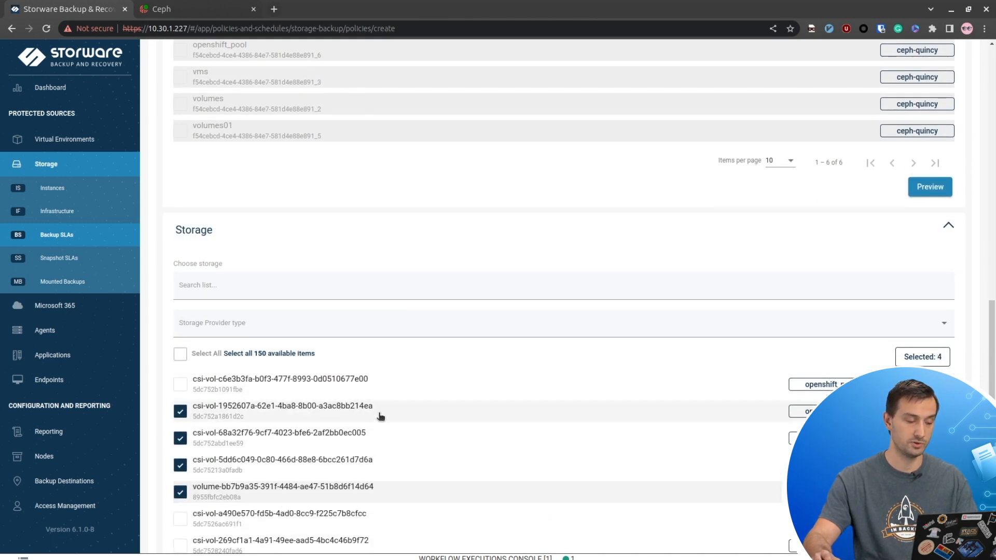
{"action": "scroll", "coordinate": [406, 240], "scroll_direction": "down", "scroll_amount": 4}
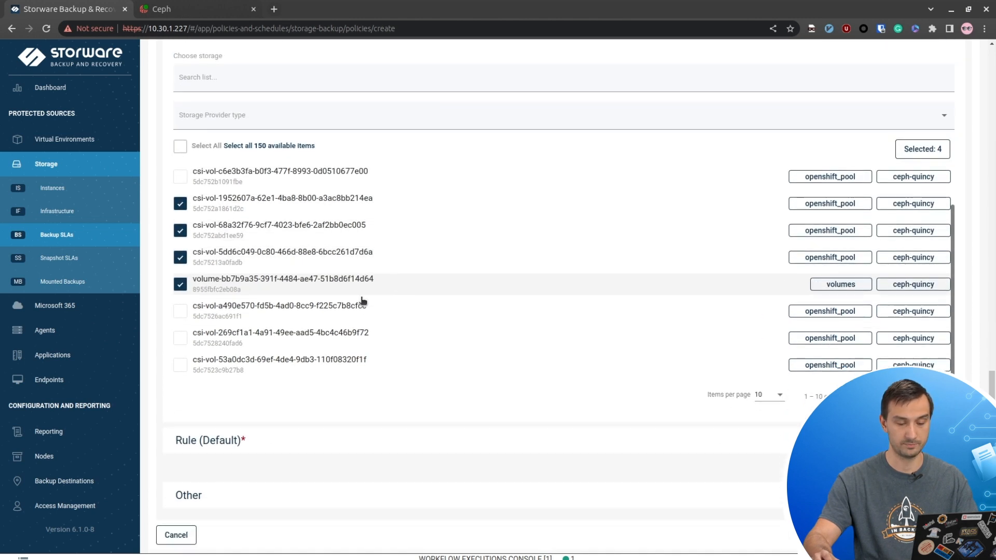
- Set the Default rule's primary backup destination to Local Filesystem (File System)
{"action": "left_click", "coordinate": [253, 448]}
{"action": "scroll", "coordinate": [387, 356], "scroll_direction": "down", "scroll_amount": 1}
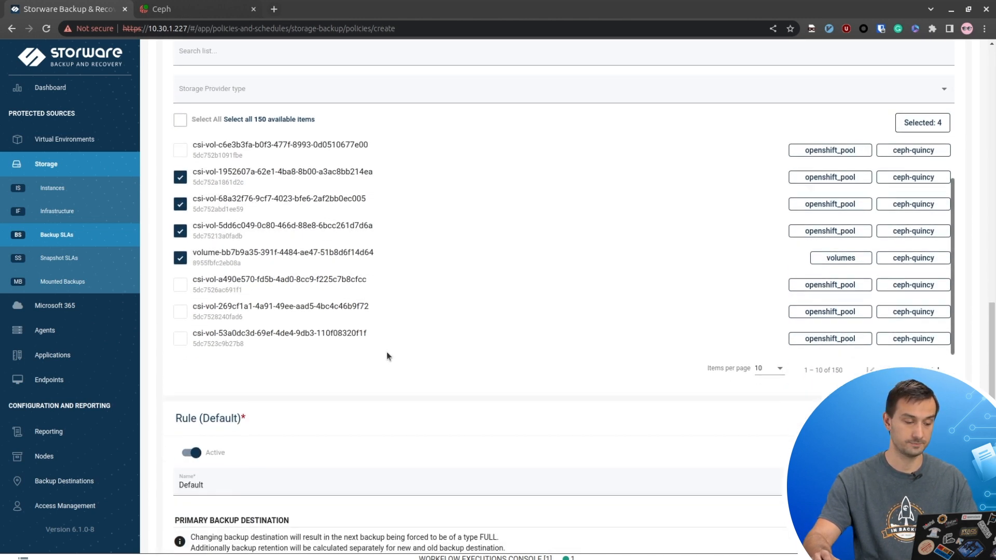
{"action": "scroll", "coordinate": [386, 356], "scroll_direction": "down", "scroll_amount": 4}
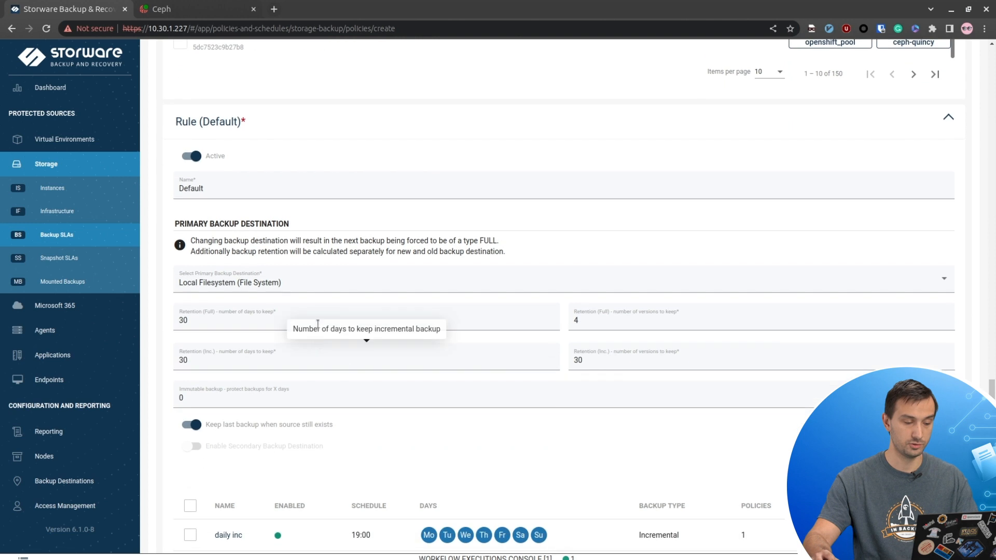
{"action": "left_click", "coordinate": [310, 282]}
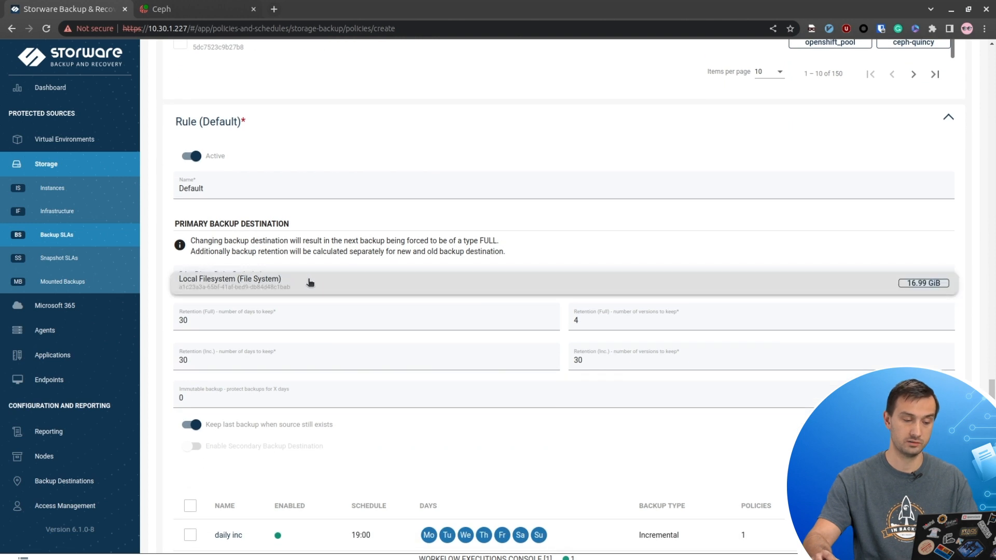
{"action": "left_click", "coordinate": [681, 250]}
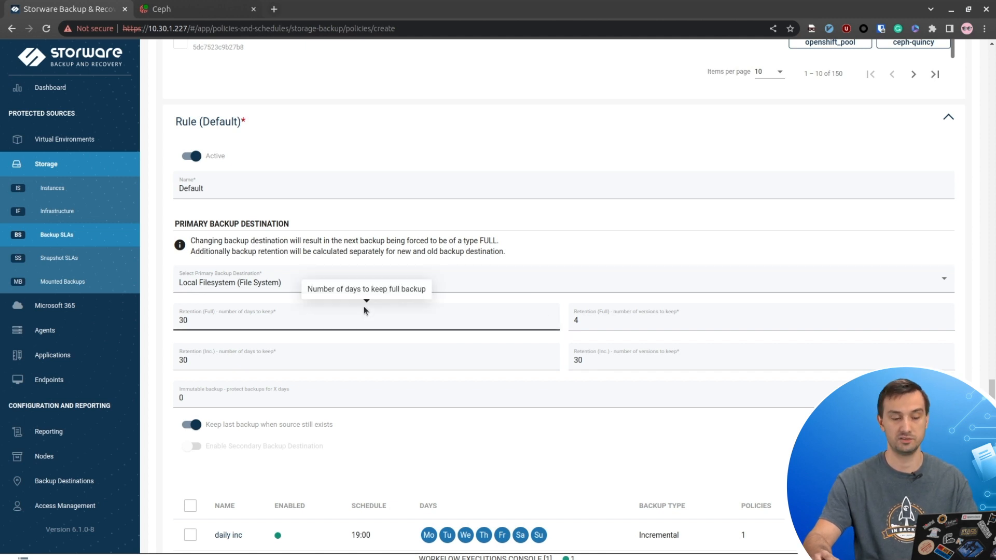
{"action": "scroll", "coordinate": [369, 306], "scroll_direction": "down", "scroll_amount": 3}
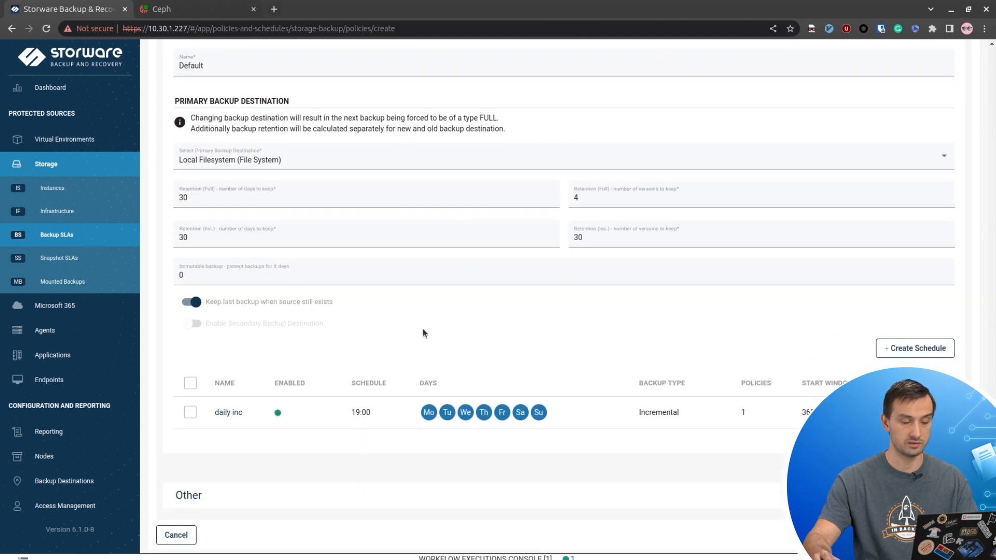
- Cancel the new schedule and discard the unsaved policy, leaving only volume backup SLA
{"action": "left_click", "coordinate": [907, 355]}
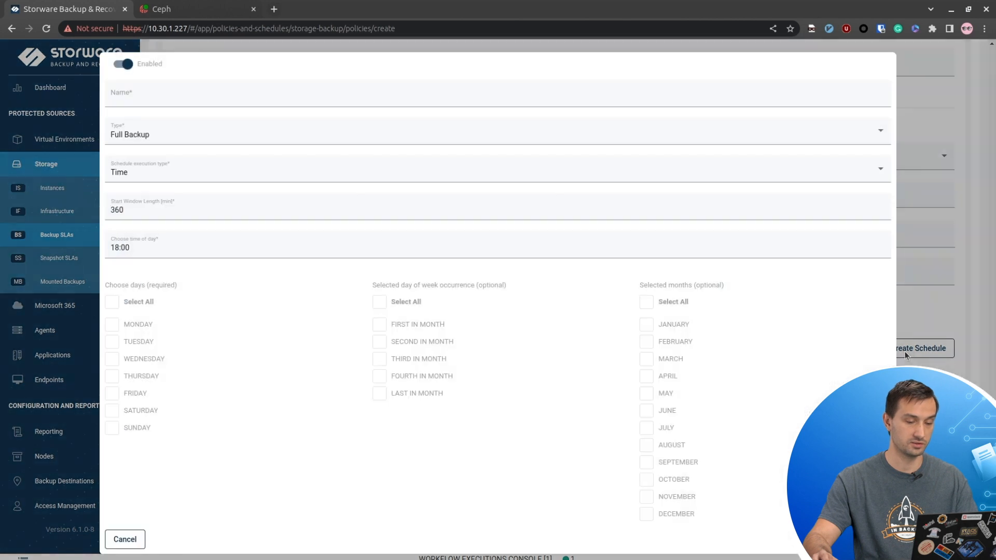
{"action": "mouse_move", "coordinate": [141, 139]}
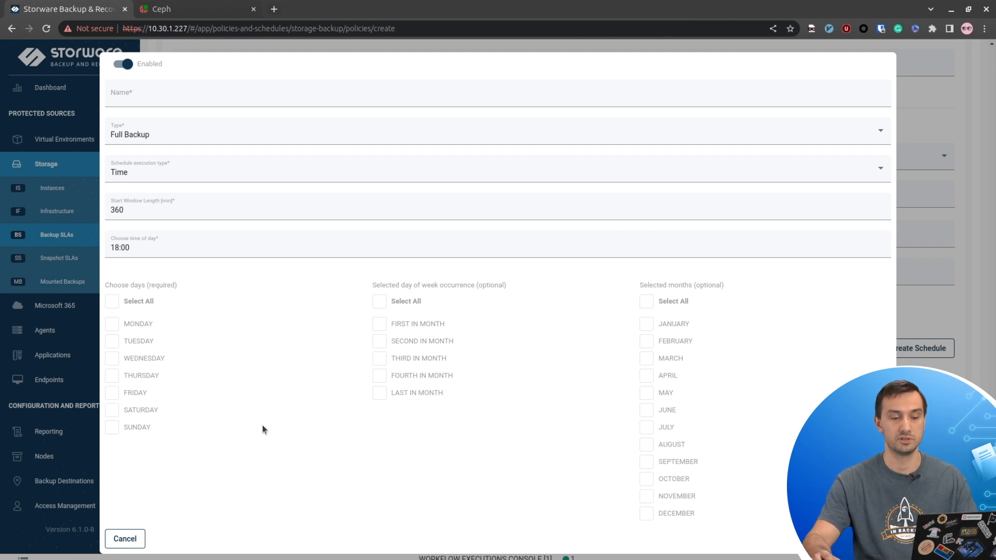
{"action": "left_click", "coordinate": [126, 539]}
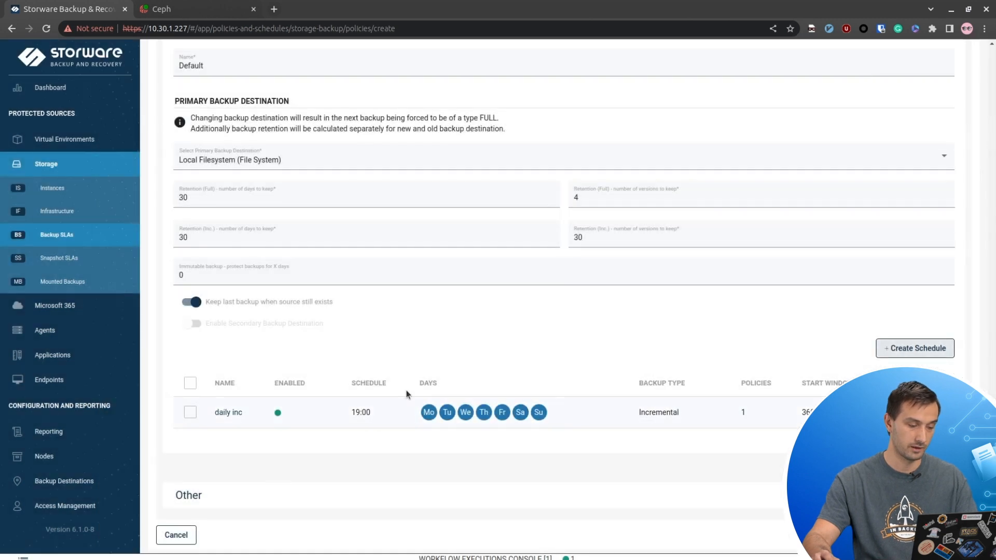
{"action": "left_click", "coordinate": [172, 539]}
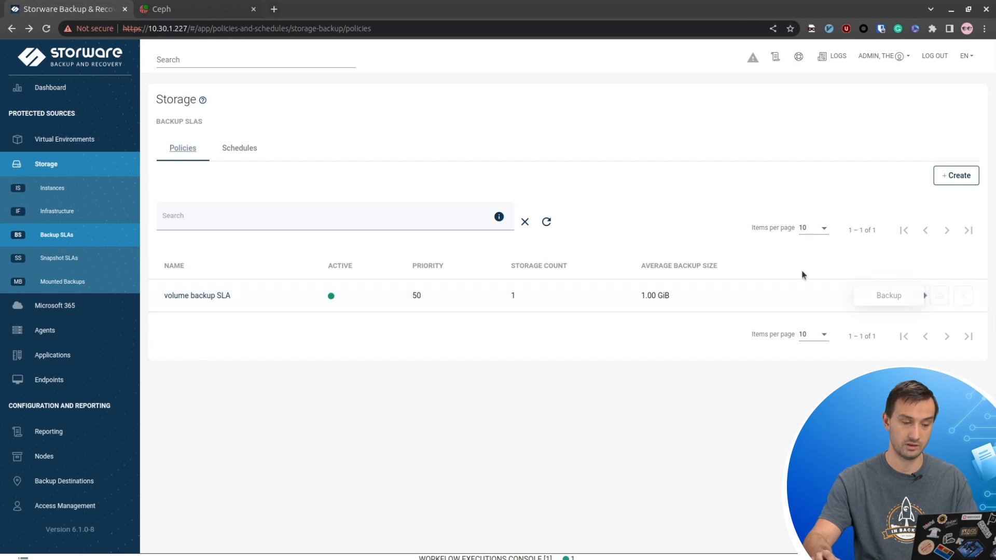
{"action": "left_click", "coordinate": [125, 195]}
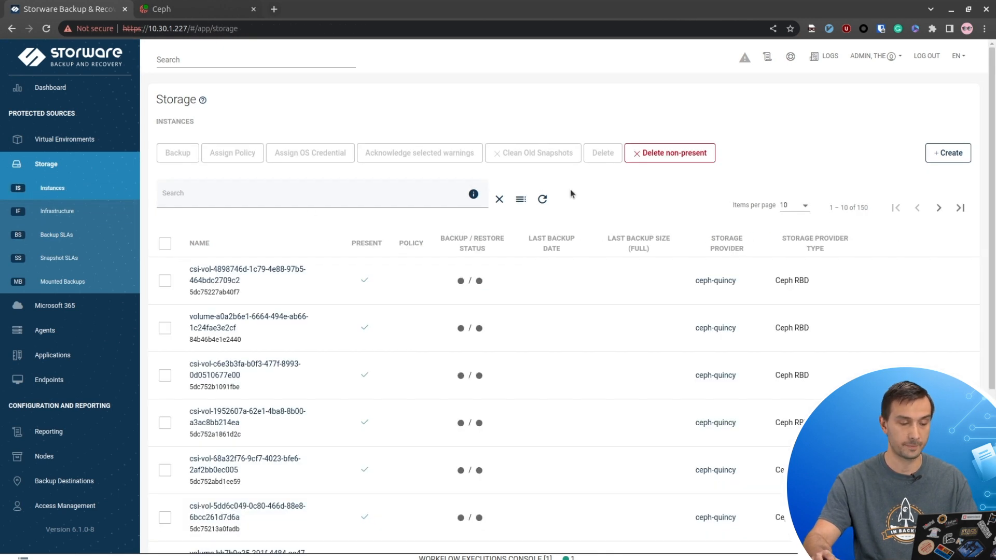
- Sort instances by policy and review the TEST volume's details: ceph-quincy provider, volumes pool, last backup
{"action": "left_click", "coordinate": [410, 243]}
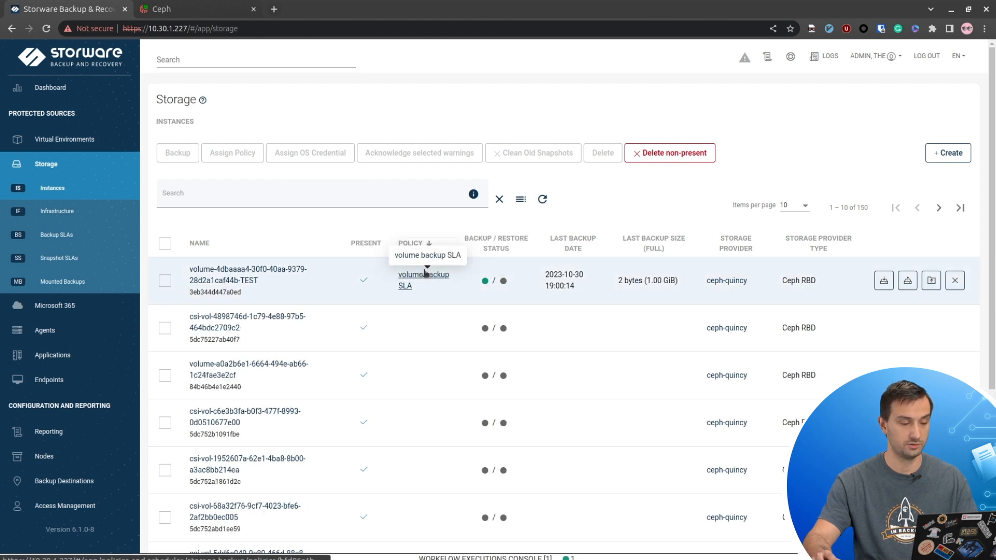
{"action": "left_click", "coordinate": [281, 273]}
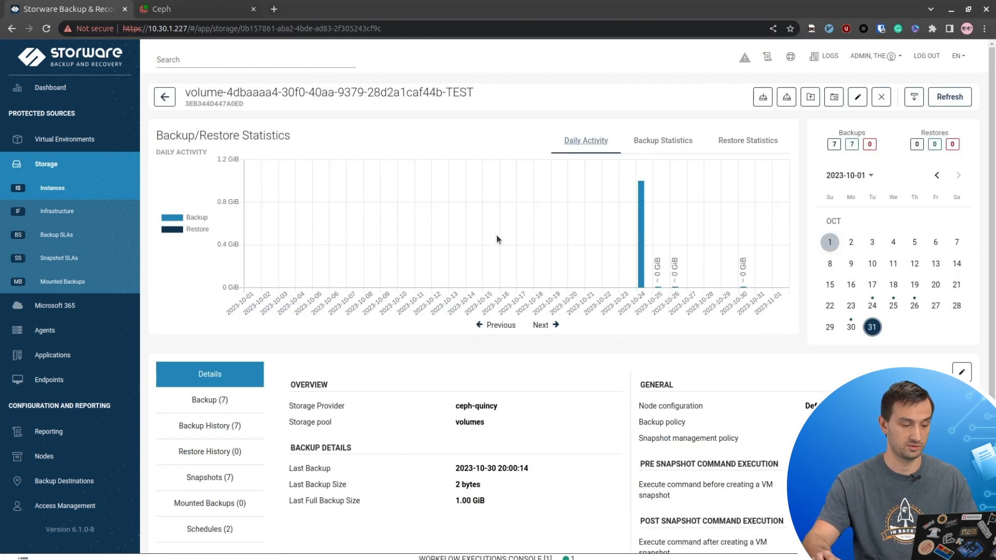
{"action": "scroll", "coordinate": [500, 233], "scroll_direction": "down", "scroll_amount": 1}
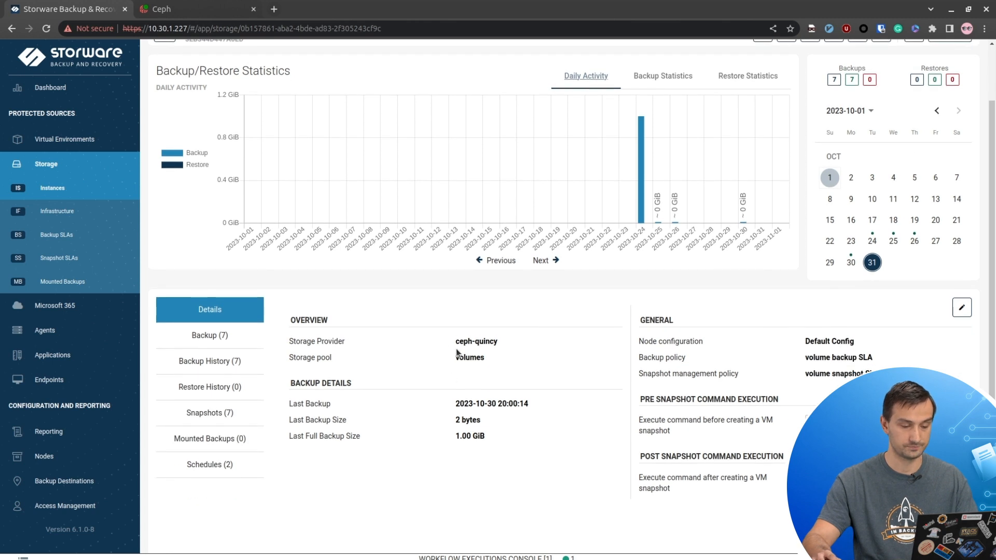
{"action": "left_click_drag", "start_coordinate": [455, 340], "coordinate": [512, 340]}
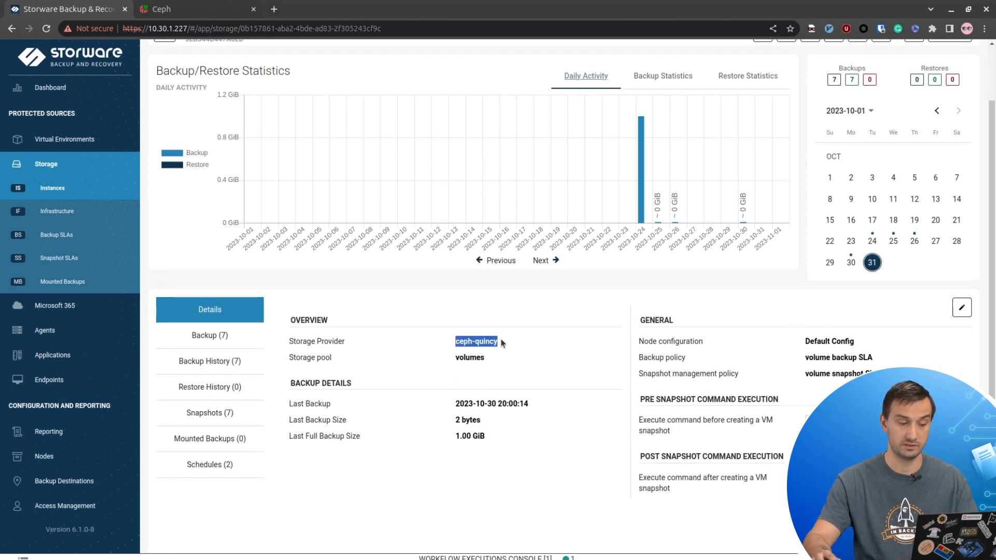
{"action": "double_click", "coordinate": [477, 357]}
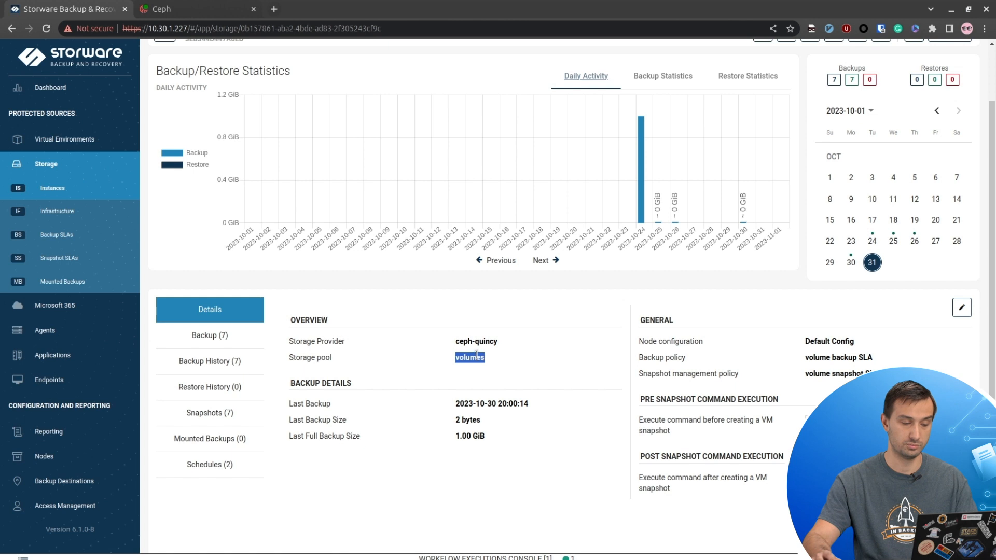
{"action": "scroll", "coordinate": [476, 356], "scroll_direction": "down", "scroll_amount": 1}
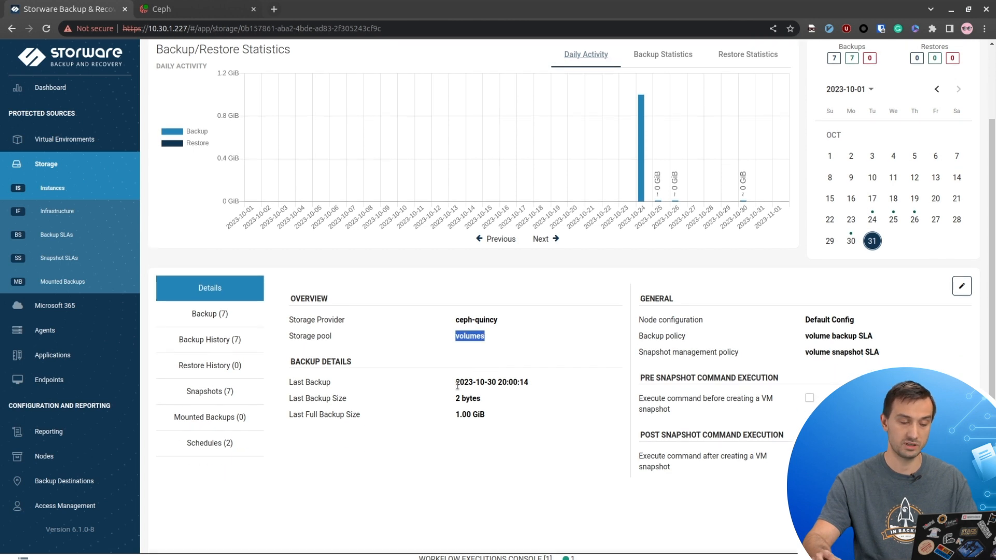
{"action": "double_click", "coordinate": [460, 382]}
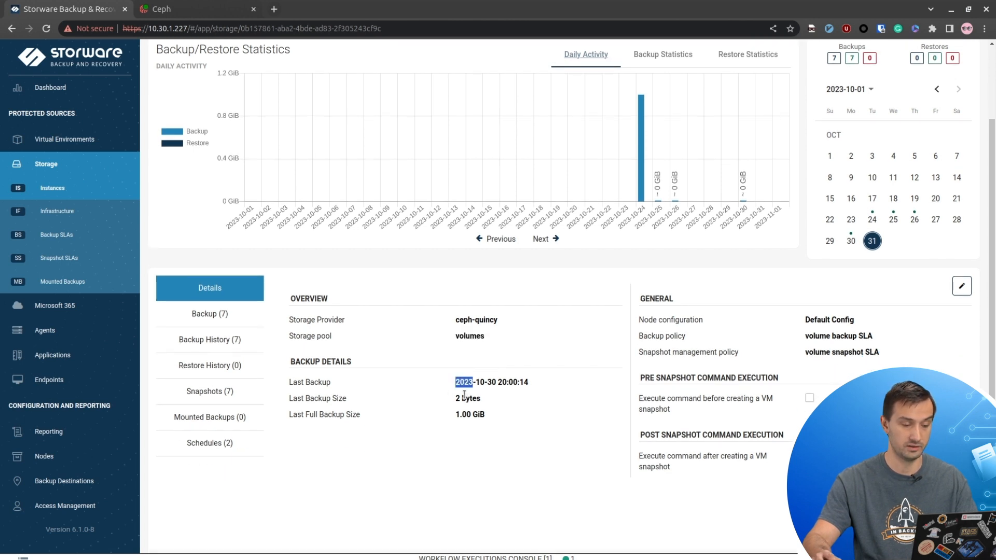
{"action": "left_click_drag", "start_coordinate": [456, 398], "coordinate": [479, 417]}
{"action": "left_click", "coordinate": [479, 417]}
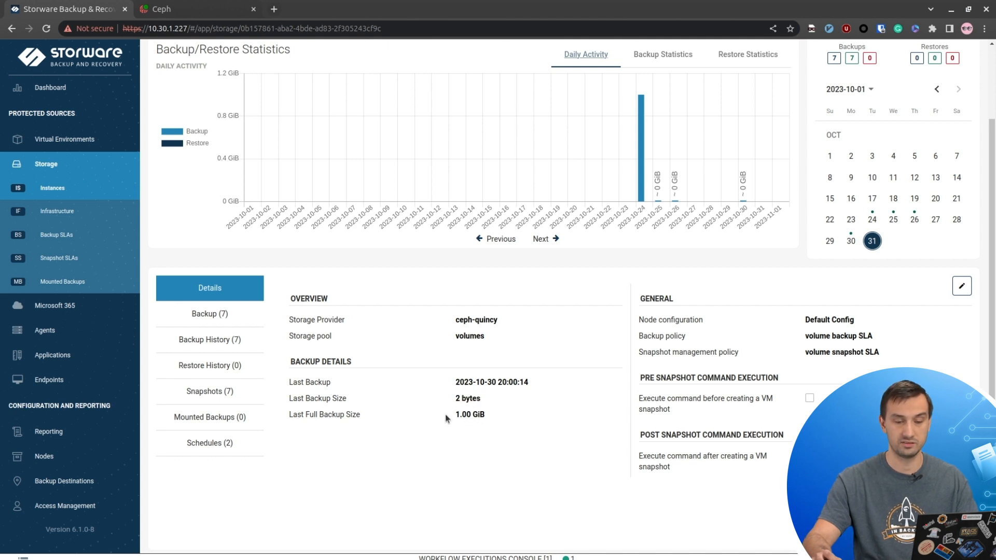
- Show the TEST volume's Backup (7) tab listing its seven backups
{"action": "scroll", "coordinate": [446, 415], "scroll_direction": "up", "scroll_amount": 2}
{"action": "scroll", "coordinate": [436, 386], "scroll_direction": "down", "scroll_amount": 2}
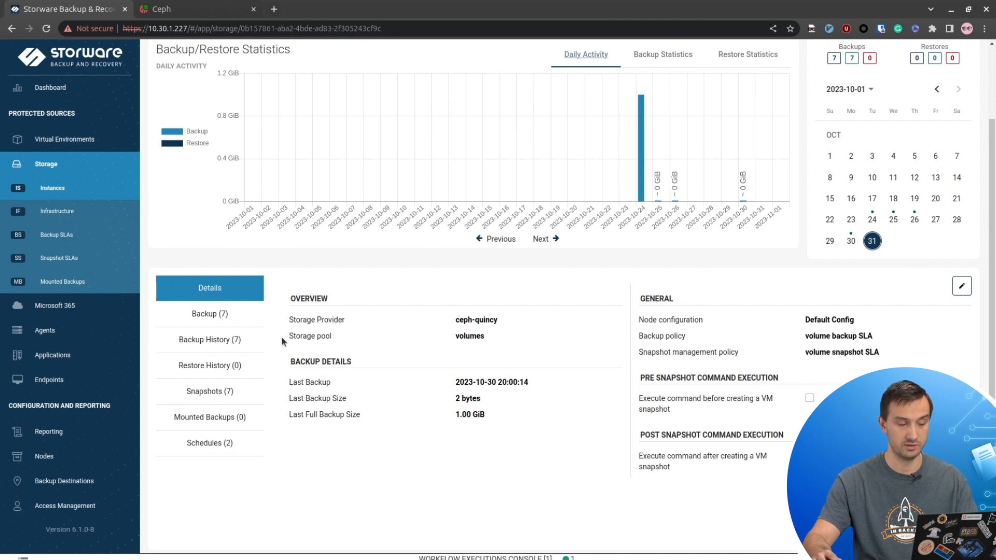
{"action": "left_click", "coordinate": [223, 315]}
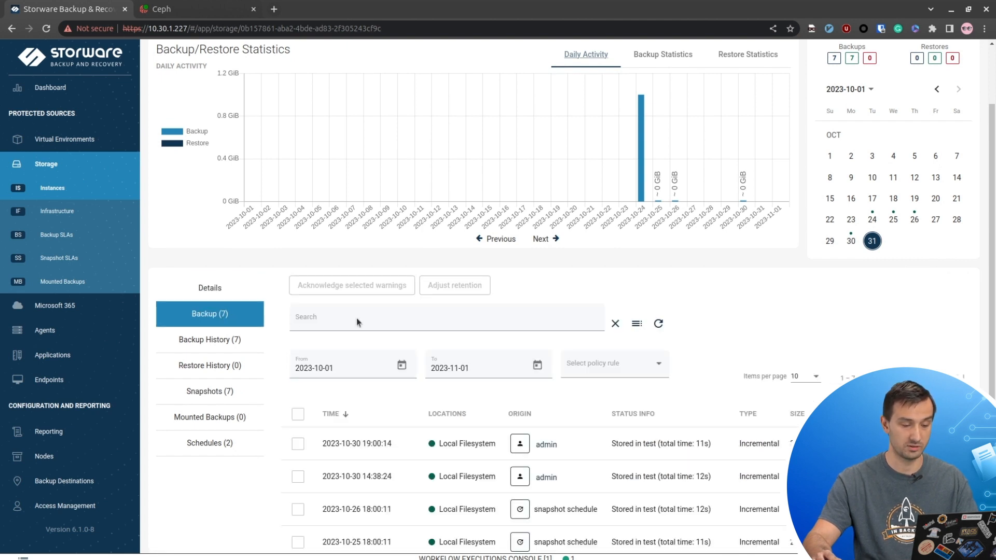
- Run an on-demand Incremental backup of the TEST volume and watch it in the Workflow Executions Console
{"action": "scroll", "coordinate": [390, 333], "scroll_direction": "down", "scroll_amount": 3}
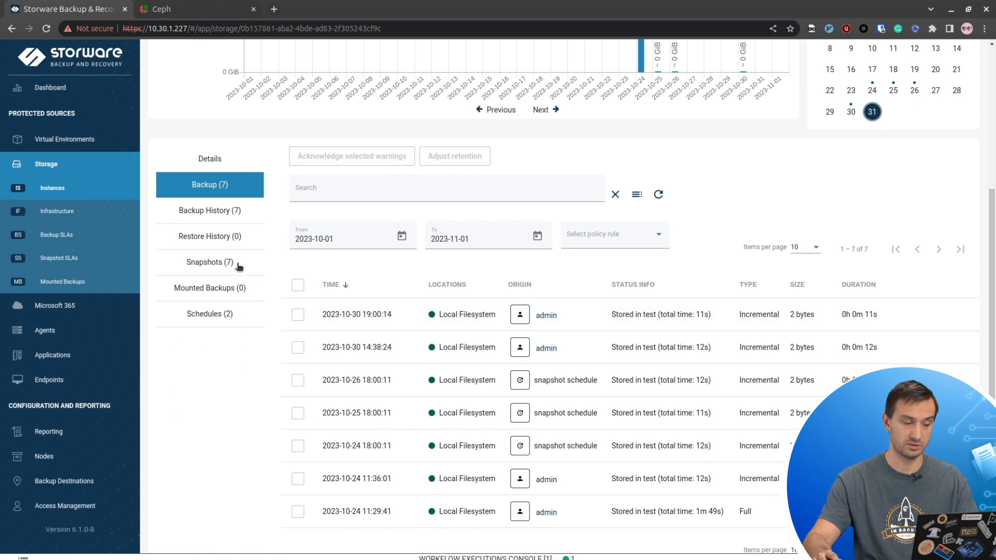
{"action": "scroll", "coordinate": [240, 272], "scroll_direction": "up", "scroll_amount": 5}
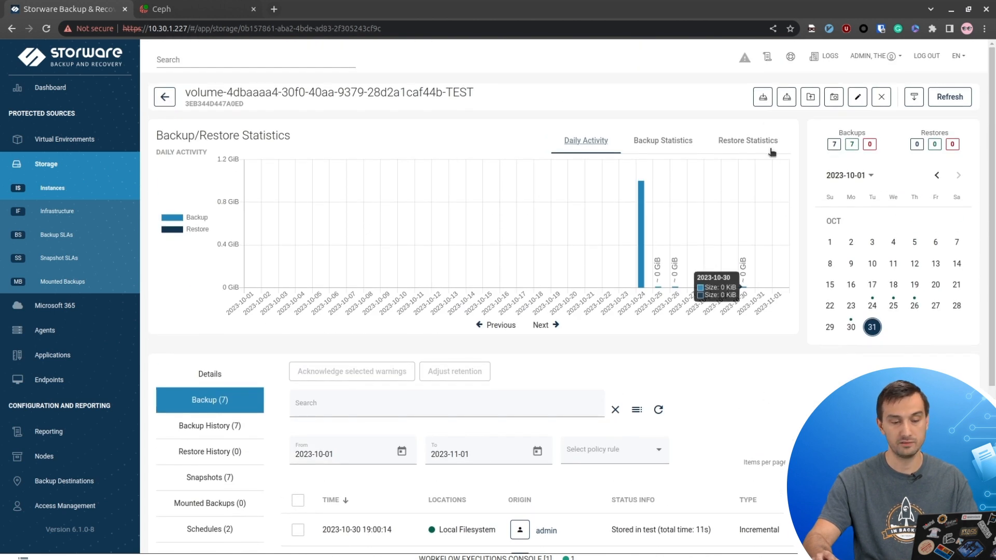
{"action": "left_click", "coordinate": [763, 97]}
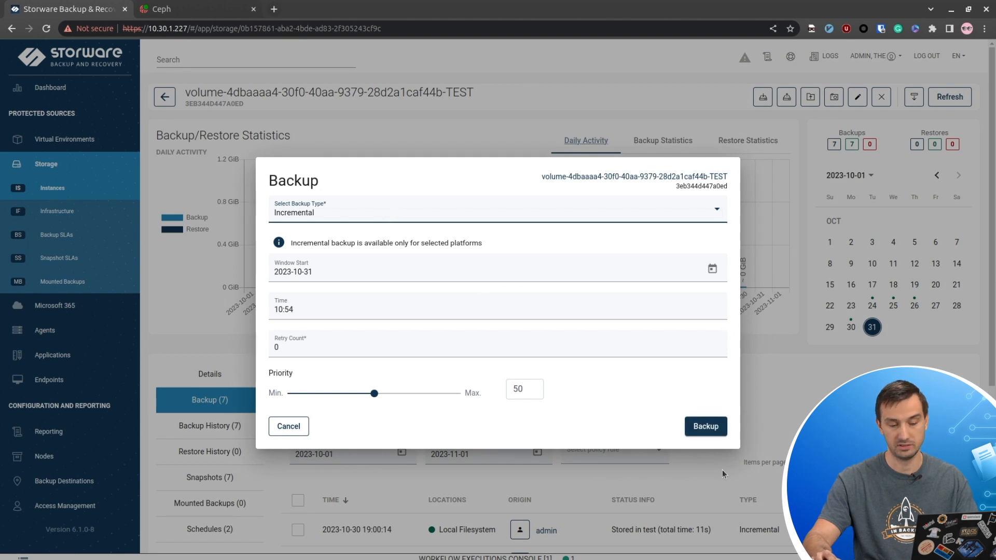
{"action": "left_click", "coordinate": [705, 426]}
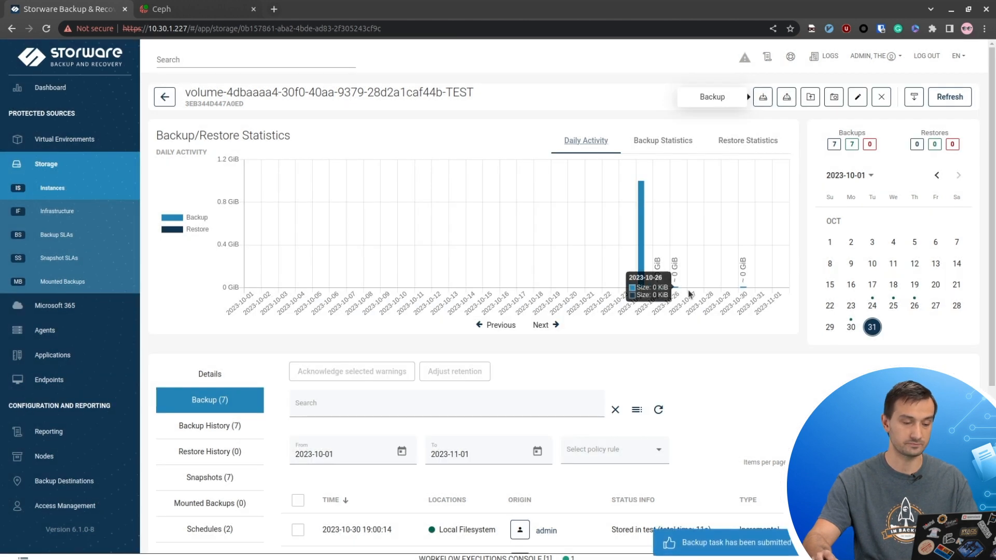
{"action": "scroll", "coordinate": [723, 314], "scroll_direction": "down", "scroll_amount": 4}
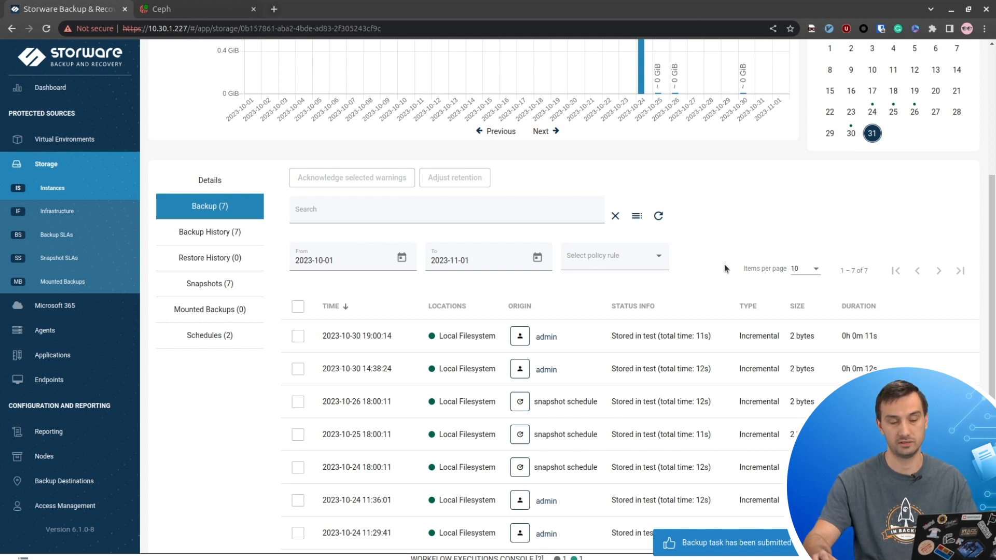
{"action": "scroll", "coordinate": [723, 264], "scroll_direction": "down", "scroll_amount": 1}
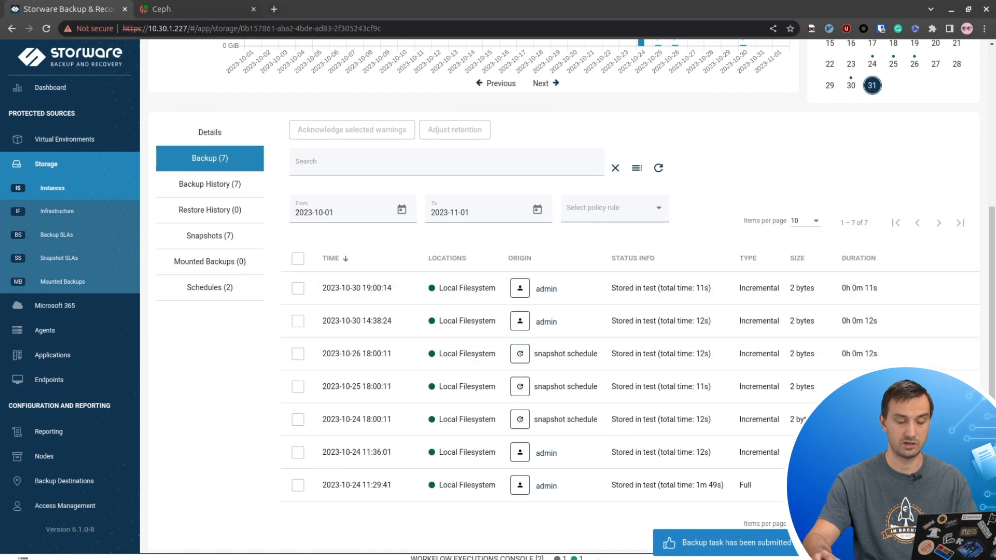
{"action": "left_click", "coordinate": [596, 558]}
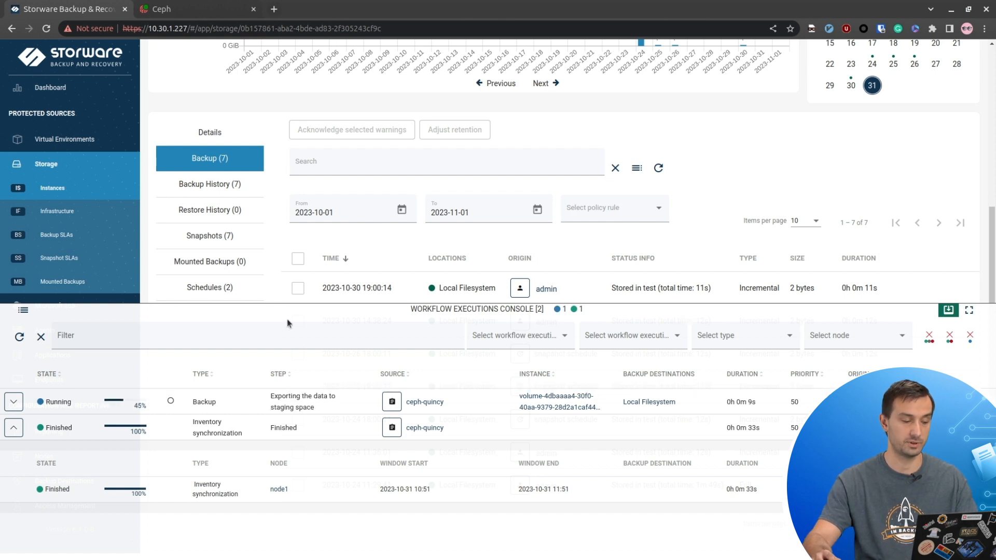
- Confirm the backup's Export, Store and cleanup steps reach 100%, then close the console
{"action": "left_click", "coordinate": [14, 402]}
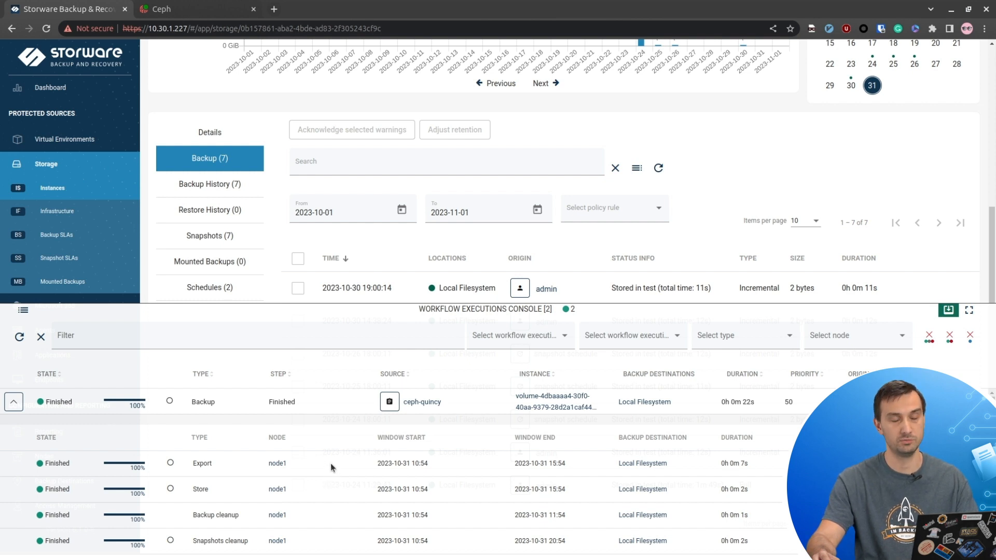
{"action": "scroll", "coordinate": [332, 462], "scroll_direction": "down", "scroll_amount": 1}
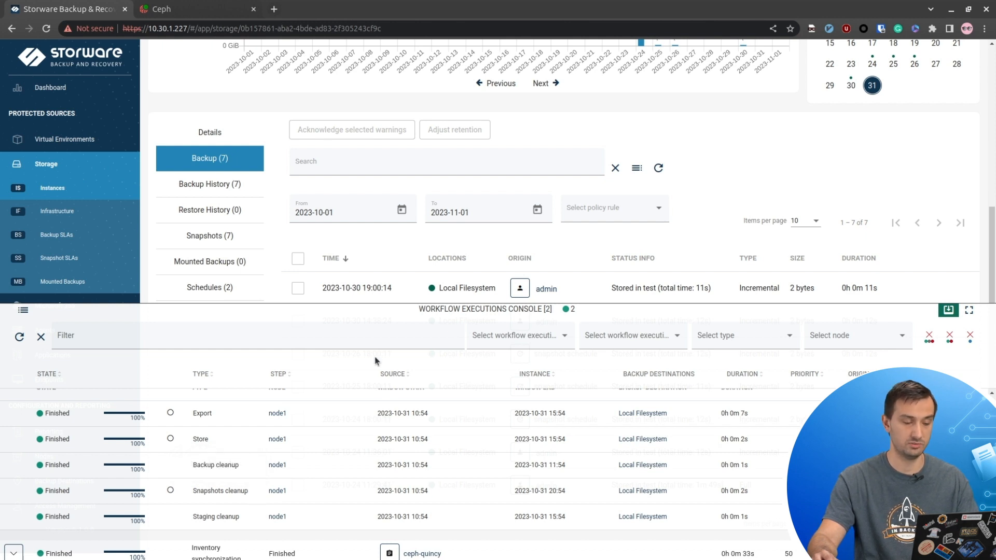
{"action": "left_click", "coordinate": [388, 313]}
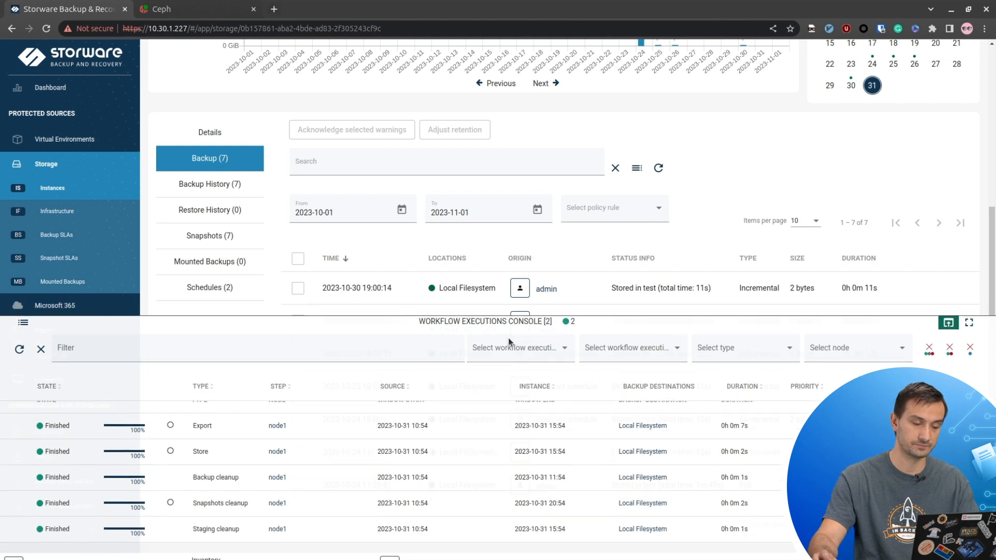
{"action": "scroll", "coordinate": [708, 294], "scroll_direction": "up", "scroll_amount": 5}
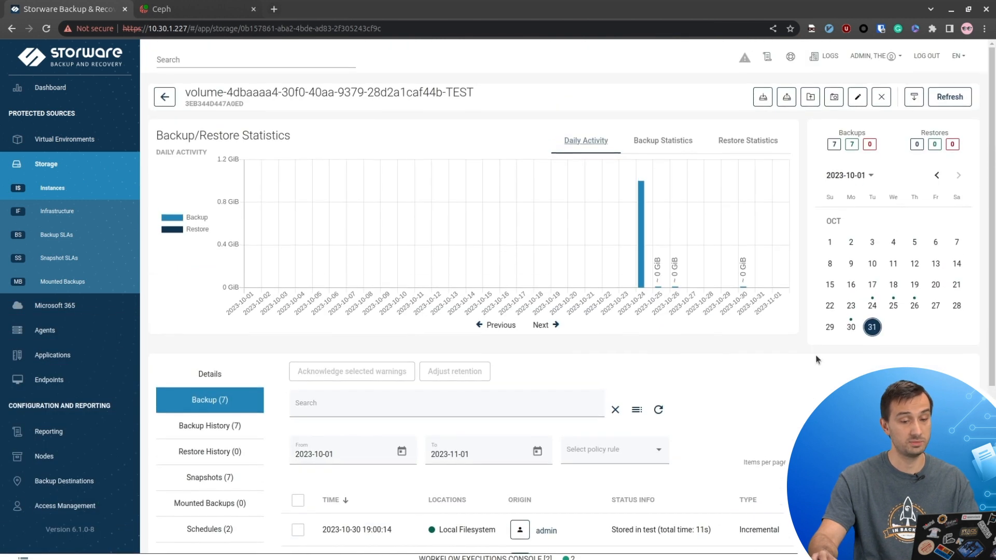
{"action": "left_click", "coordinate": [792, 98]}
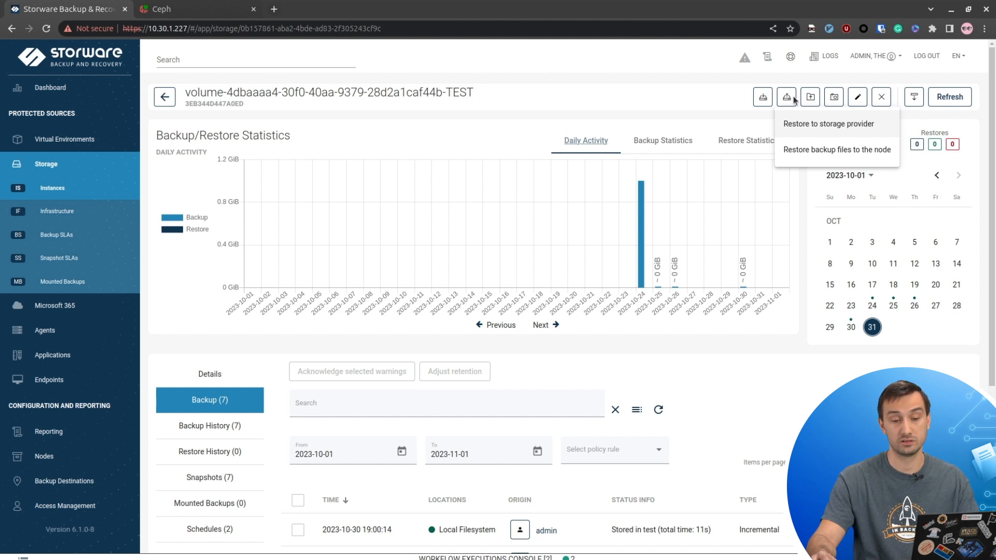
{"action": "left_click", "coordinate": [803, 128]}
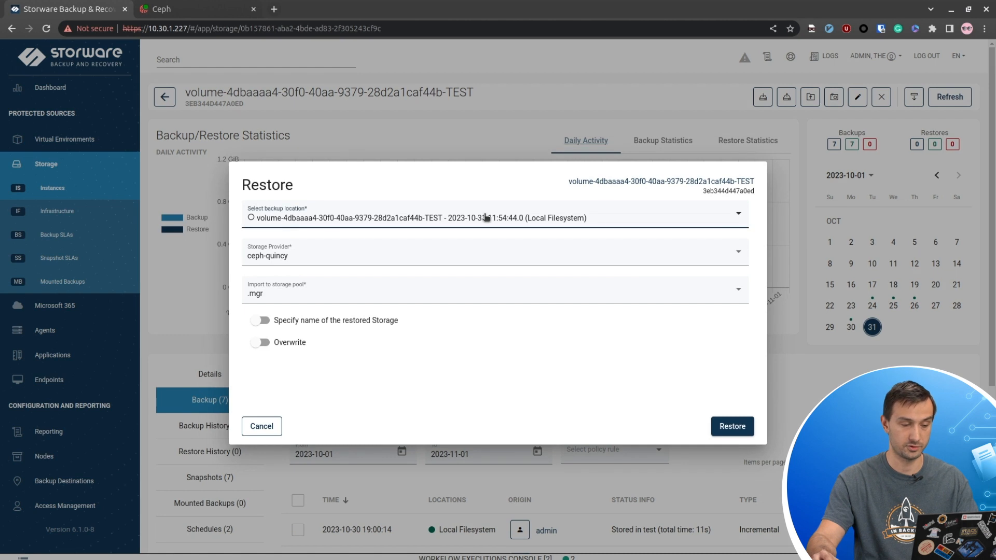
{"action": "left_click", "coordinate": [475, 256]}
{"action": "left_click", "coordinate": [475, 254]}
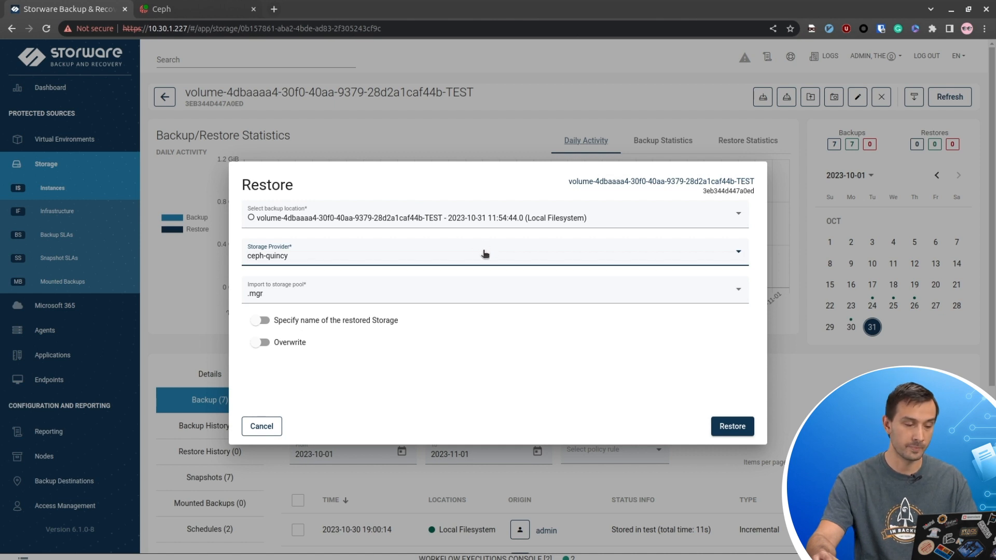
{"action": "left_click", "coordinate": [508, 218]}
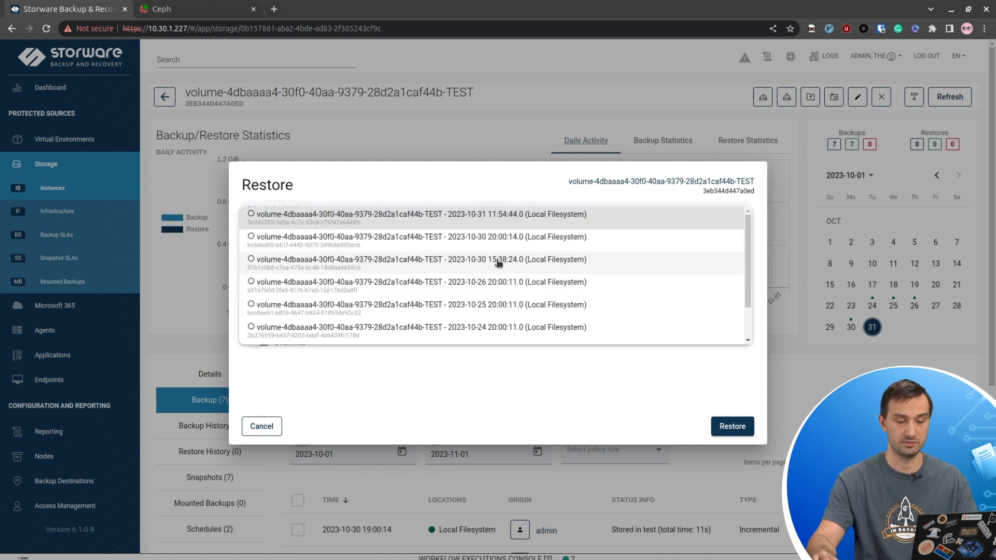
{"action": "scroll", "coordinate": [495, 264], "scroll_direction": "down", "scroll_amount": 1}
{"action": "scroll", "coordinate": [519, 275], "scroll_direction": "up", "scroll_amount": 1}
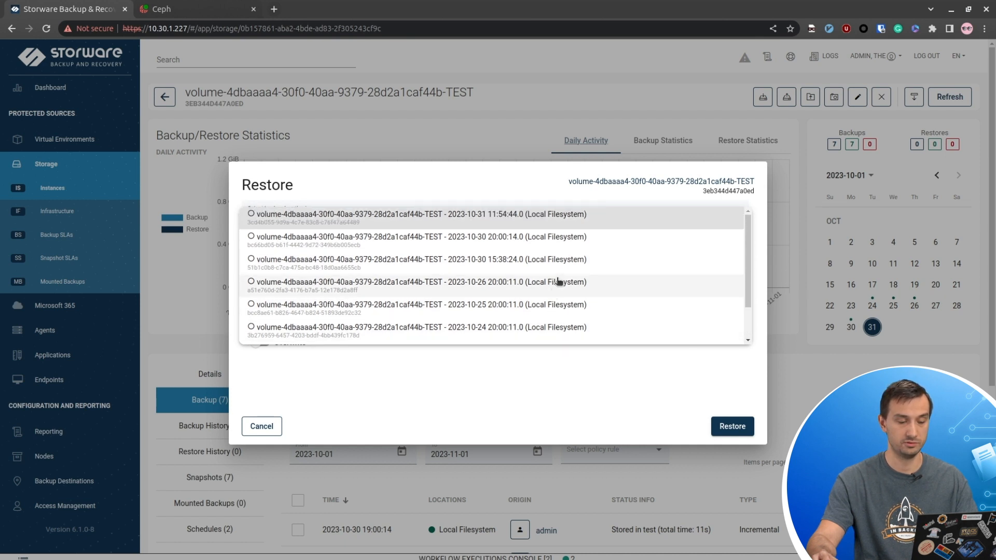
{"action": "left_click", "coordinate": [555, 268]}
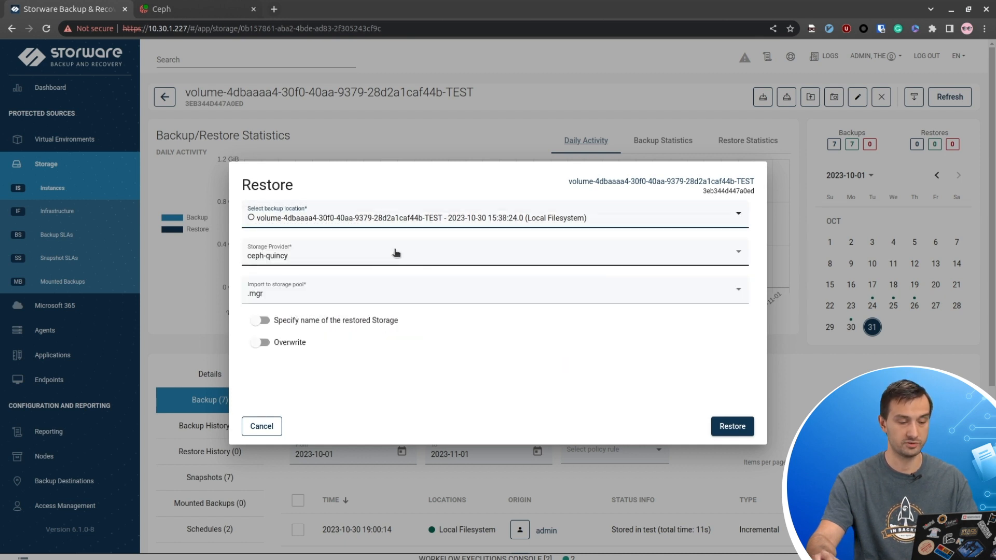
{"action": "left_click", "coordinate": [382, 294]}
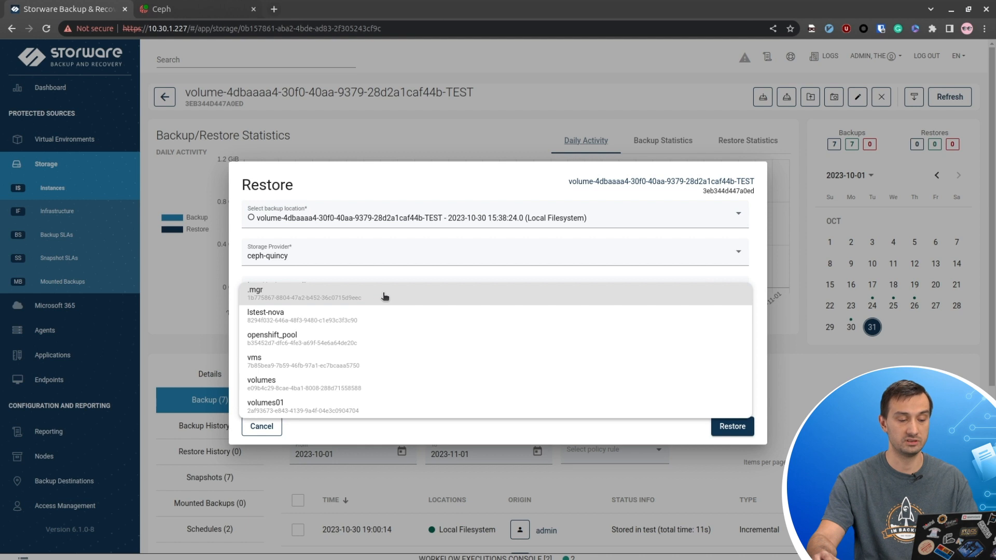
{"action": "left_click", "coordinate": [602, 194]}
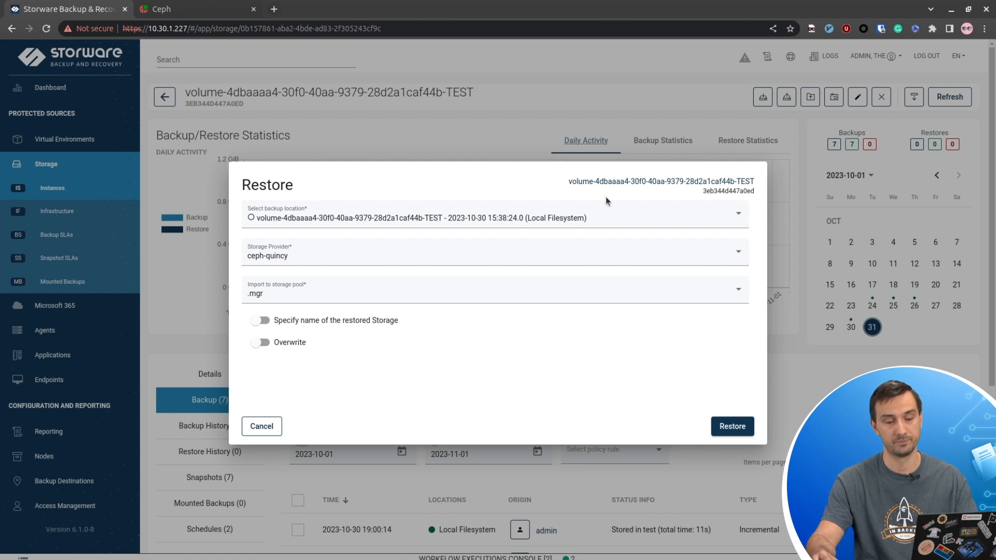
{"action": "left_click", "coordinate": [331, 321]}
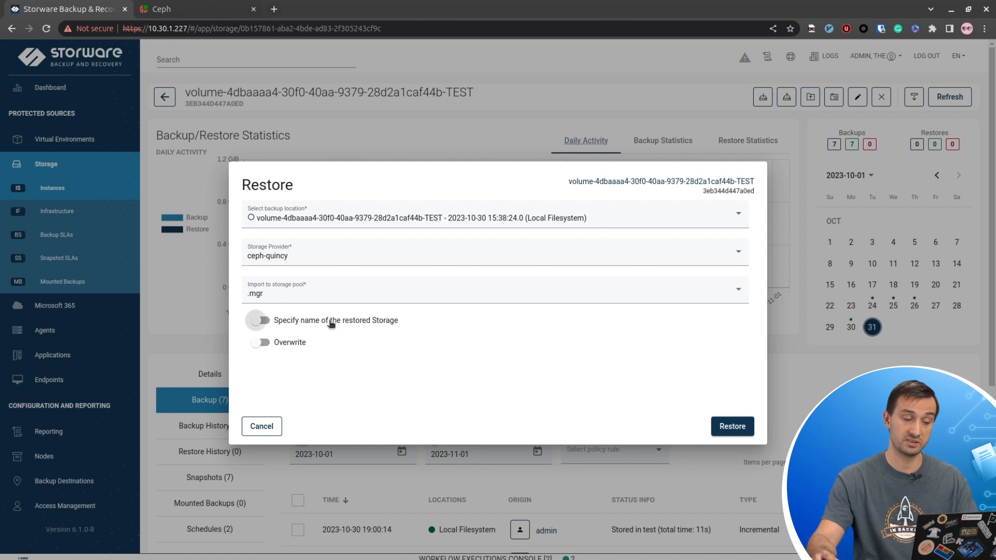
{"action": "left_click", "coordinate": [342, 323]}
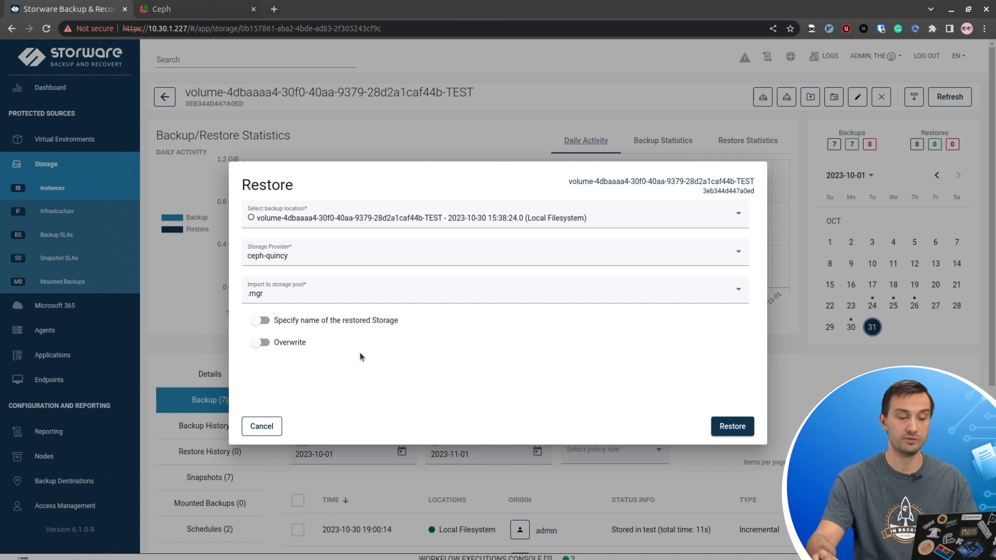
{"action": "left_click", "coordinate": [288, 343]}
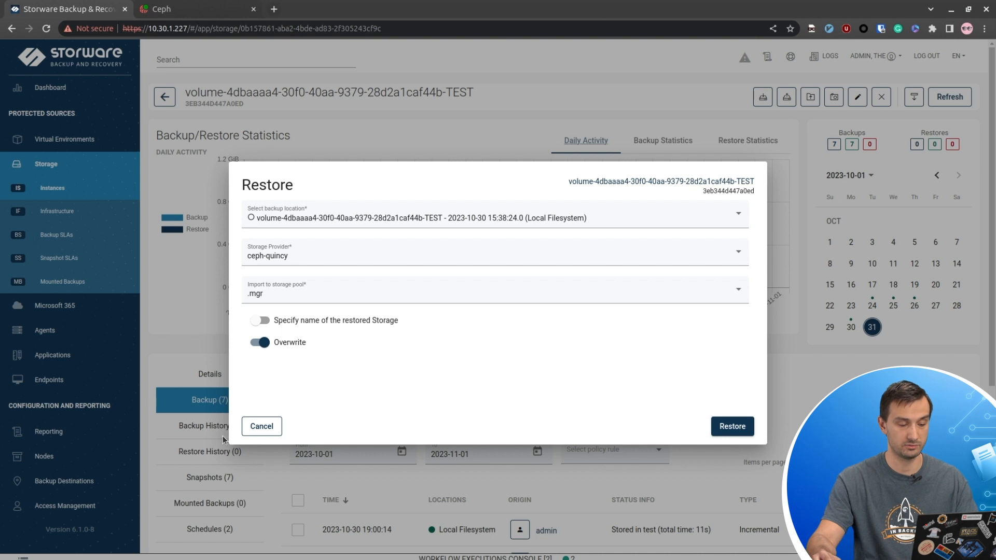
{"action": "left_click", "coordinate": [267, 430]}
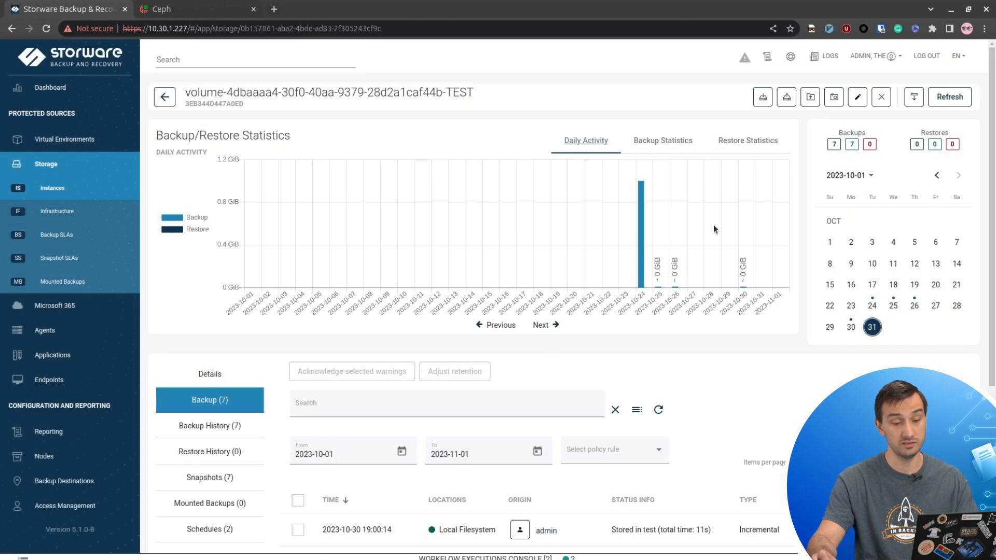
{"action": "left_click", "coordinate": [791, 100]}
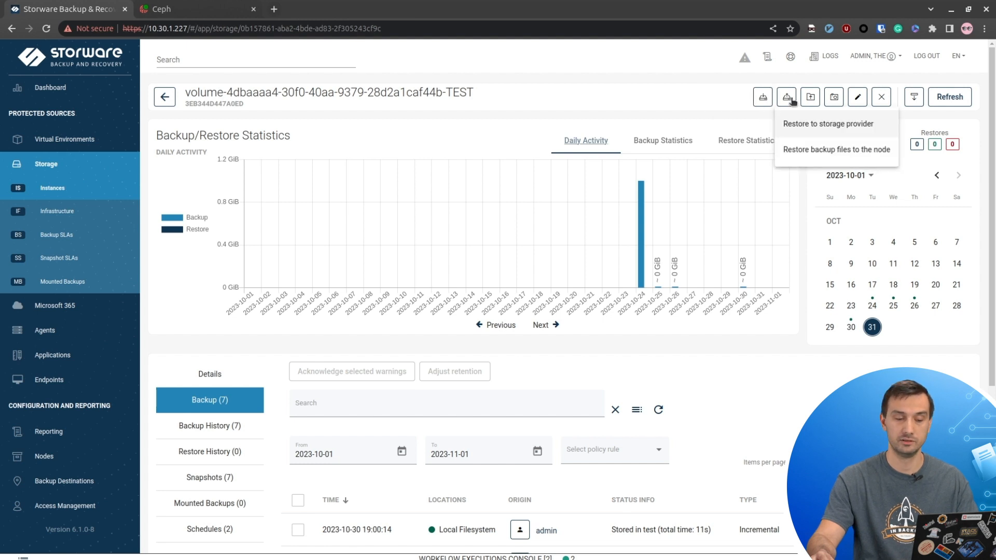
{"action": "left_click", "coordinate": [803, 150]}
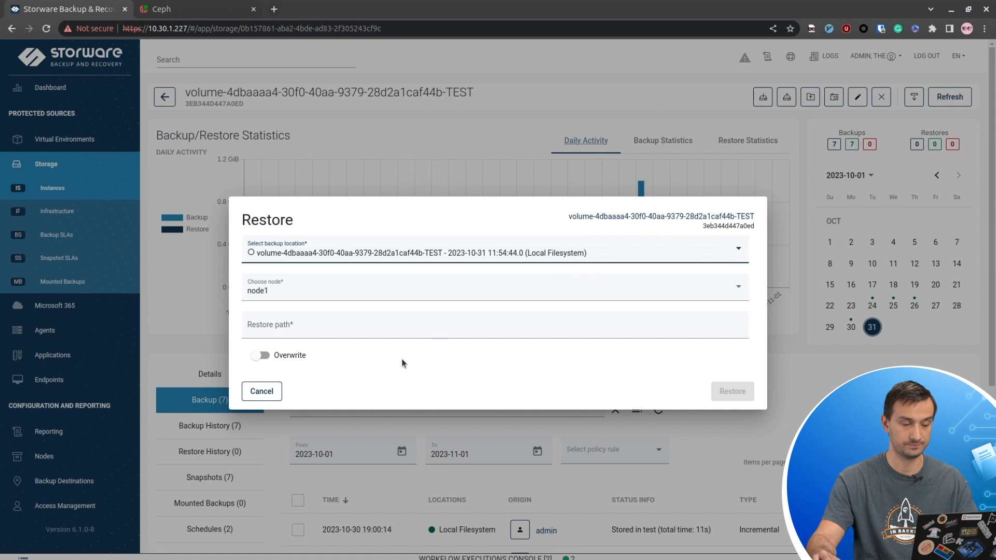
{"action": "left_click", "coordinate": [366, 255]}
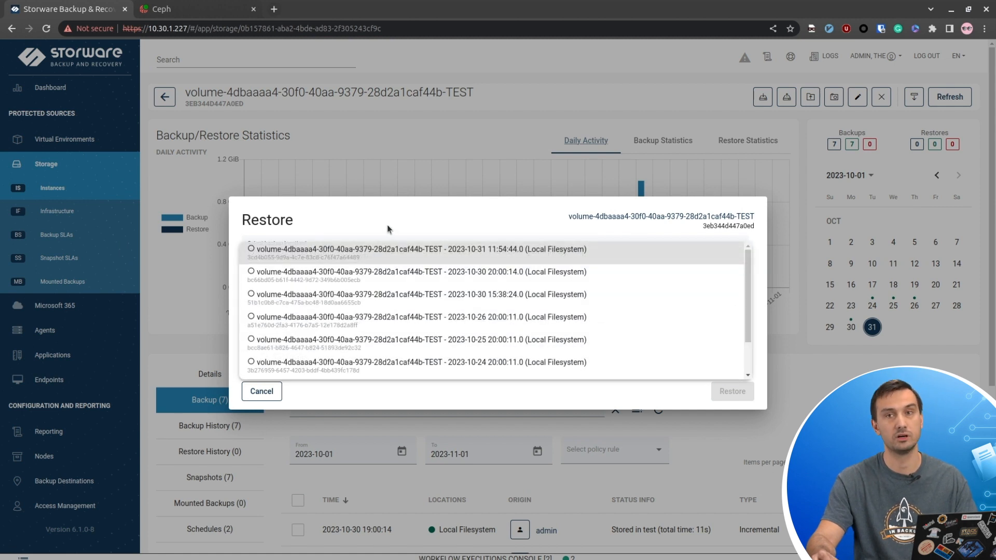
{"action": "left_click", "coordinate": [422, 216]}
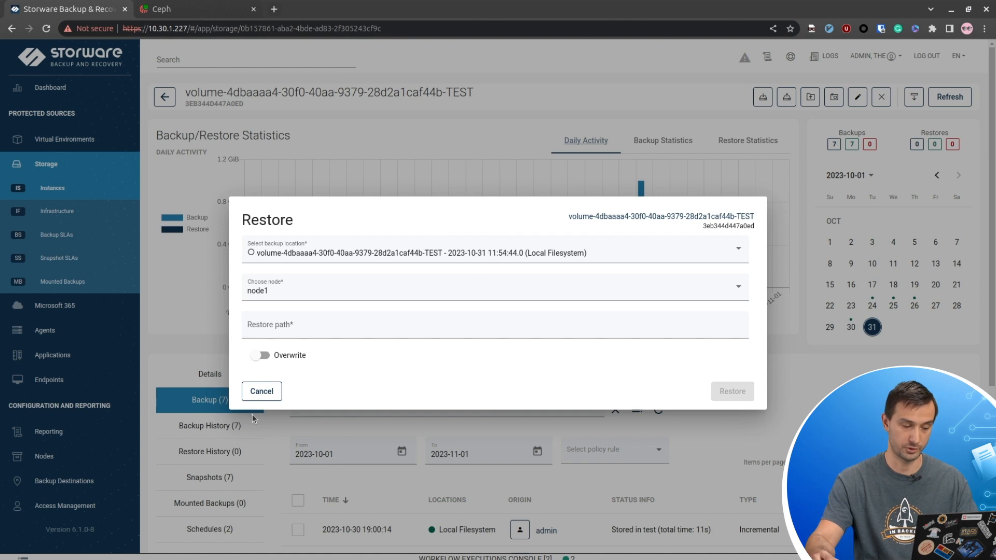
{"action": "left_click", "coordinate": [261, 391]}
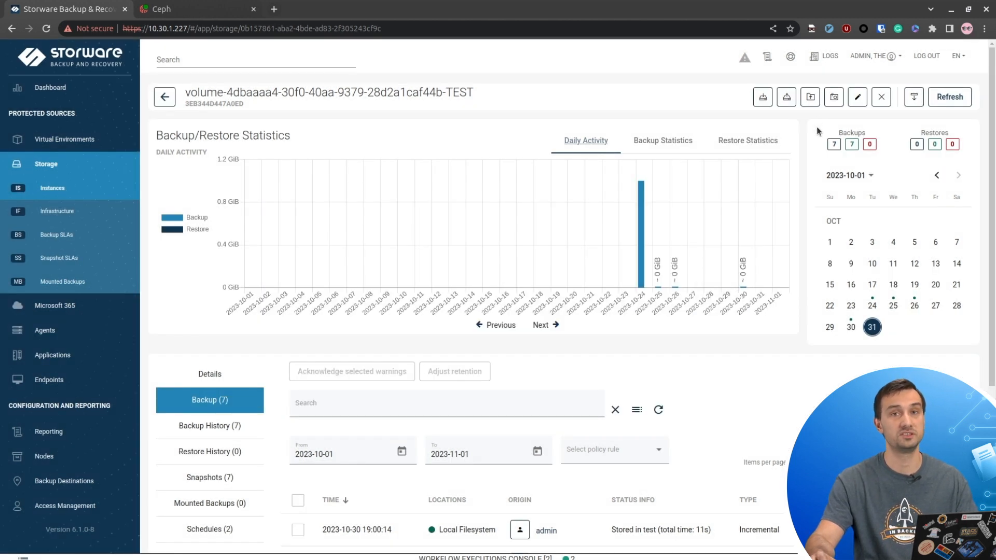
{"action": "left_click", "coordinate": [810, 96]}
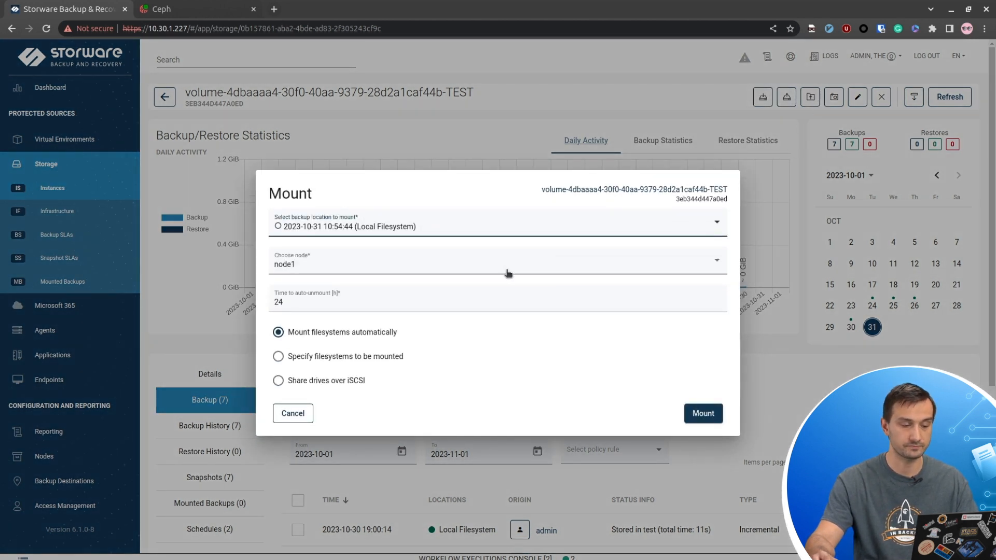
{"action": "left_click", "coordinate": [471, 223]}
{"action": "left_click", "coordinate": [480, 199]}
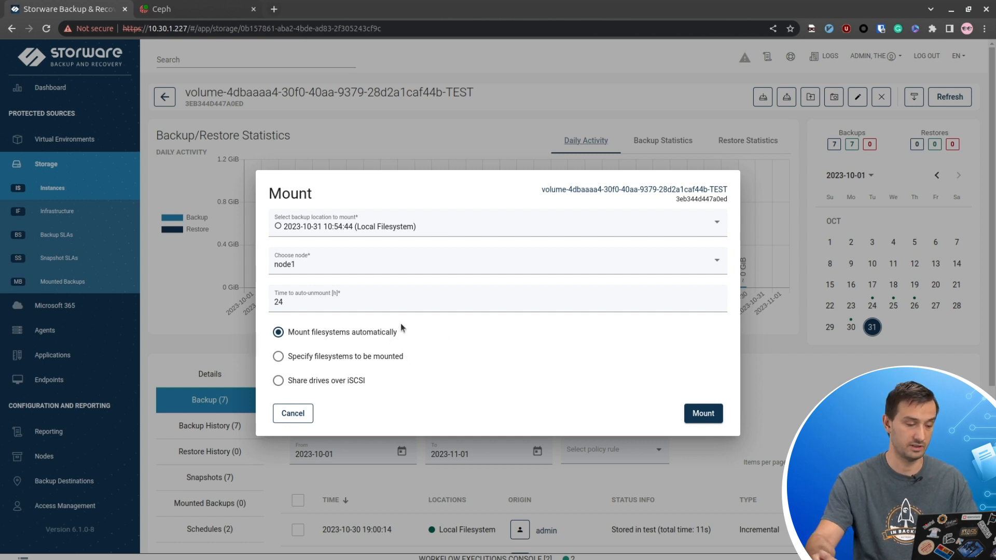
{"action": "left_click", "coordinate": [370, 358]}
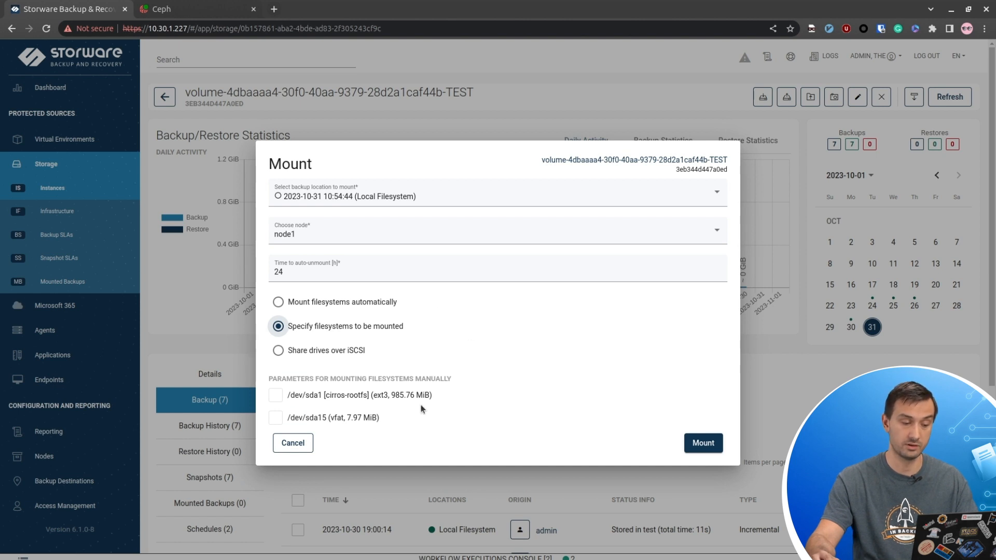
{"action": "left_click", "coordinate": [284, 398]}
{"action": "left_click", "coordinate": [275, 419]}
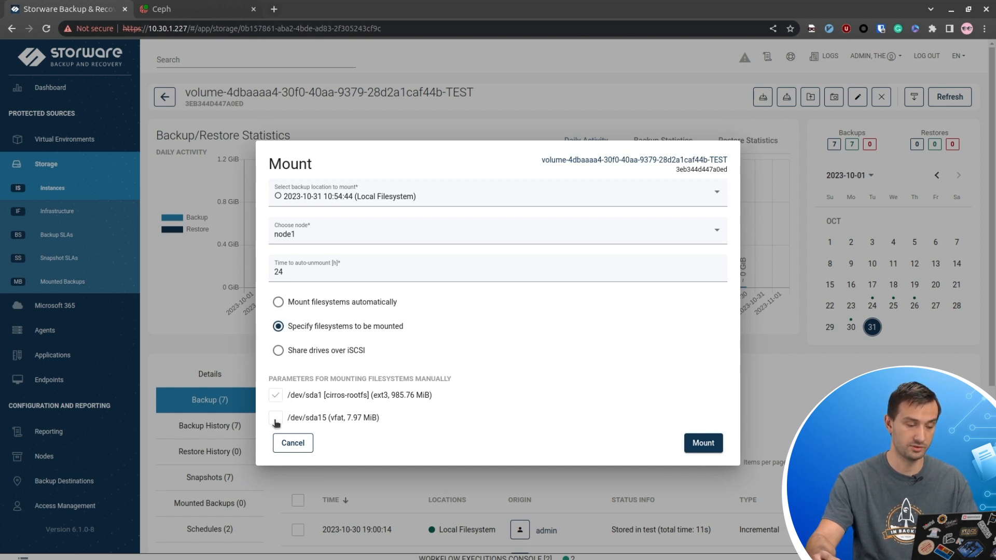
{"action": "left_click", "coordinate": [283, 300]}
{"action": "left_click", "coordinate": [711, 415]}
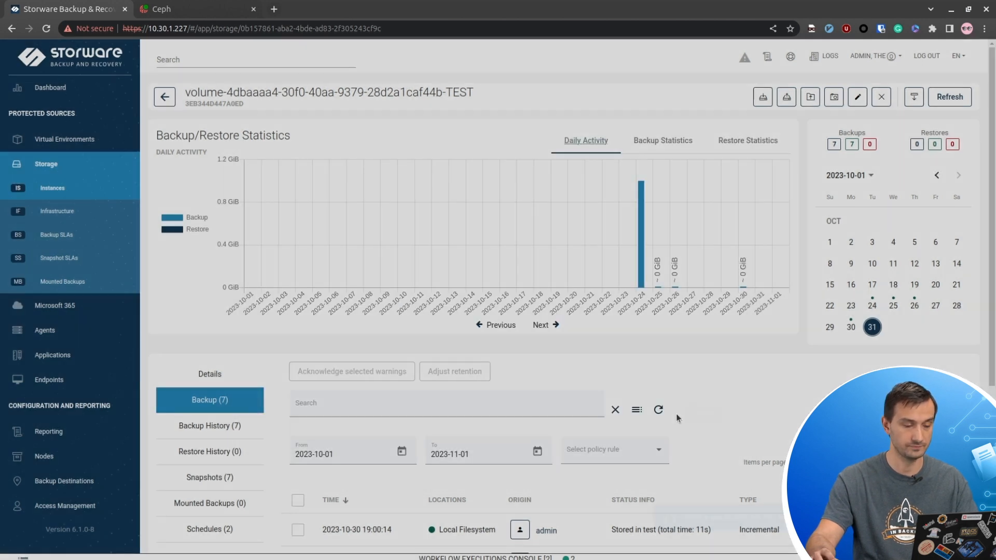
{"action": "left_click", "coordinate": [589, 557]}
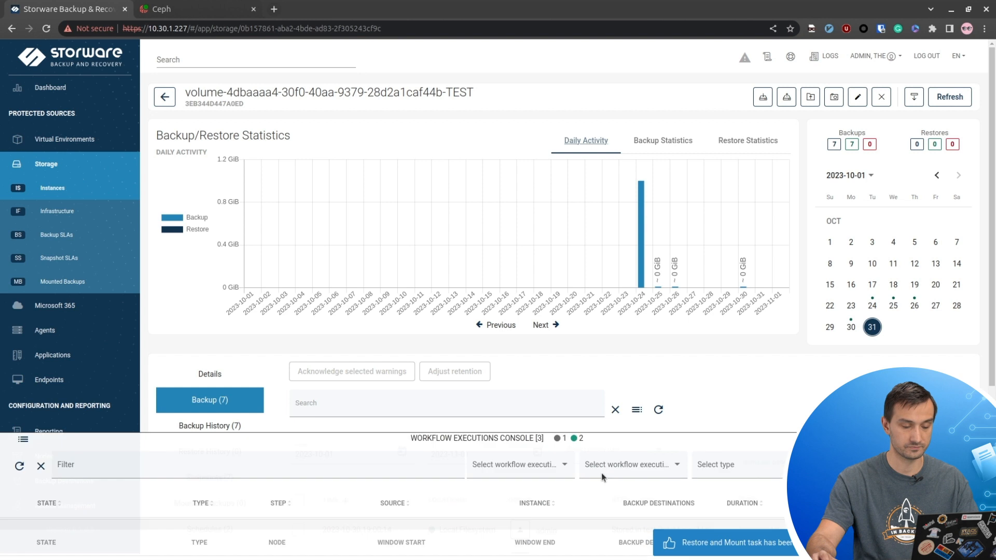
{"action": "scroll", "coordinate": [157, 487], "scroll_direction": "up", "scroll_amount": 1}
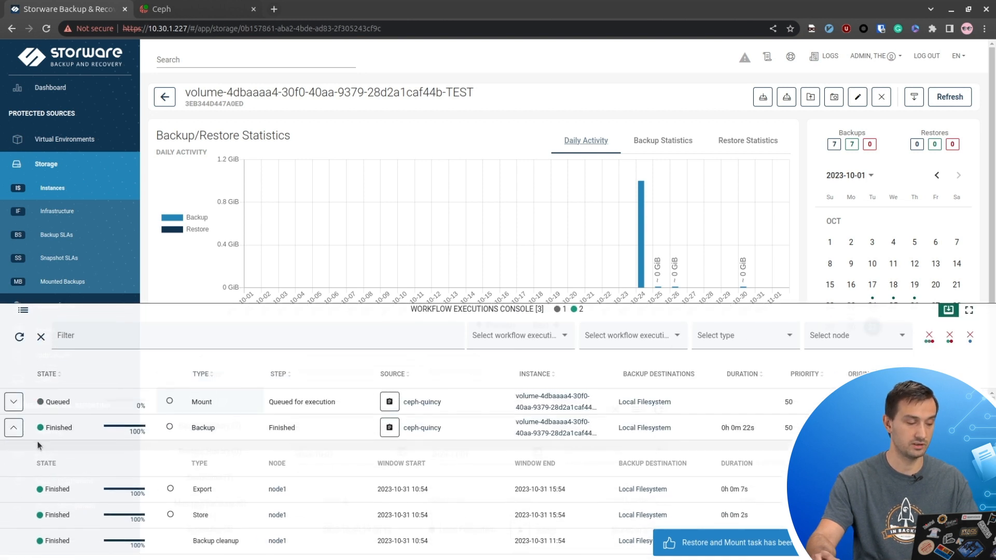
{"action": "left_click", "coordinate": [15, 427]}
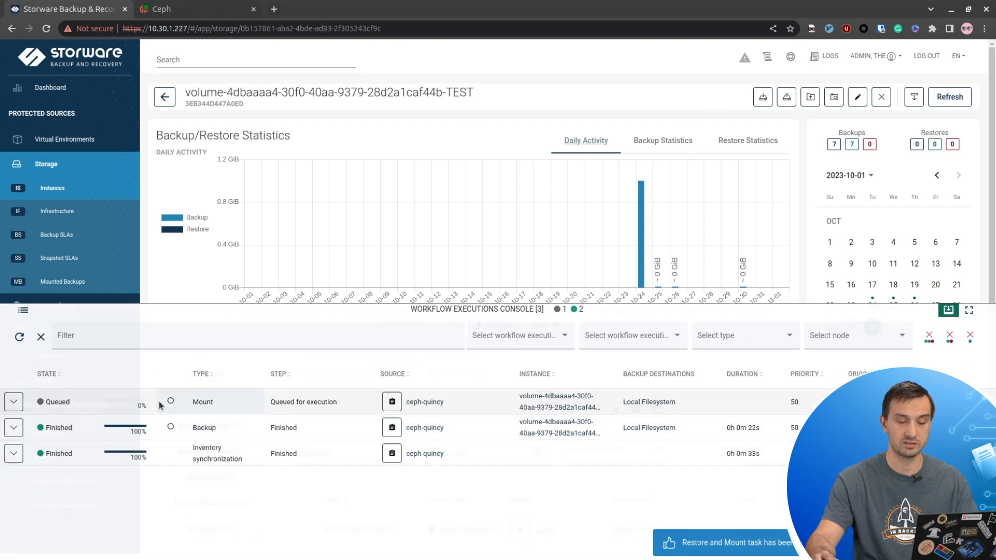
{"action": "left_click", "coordinate": [14, 402]}
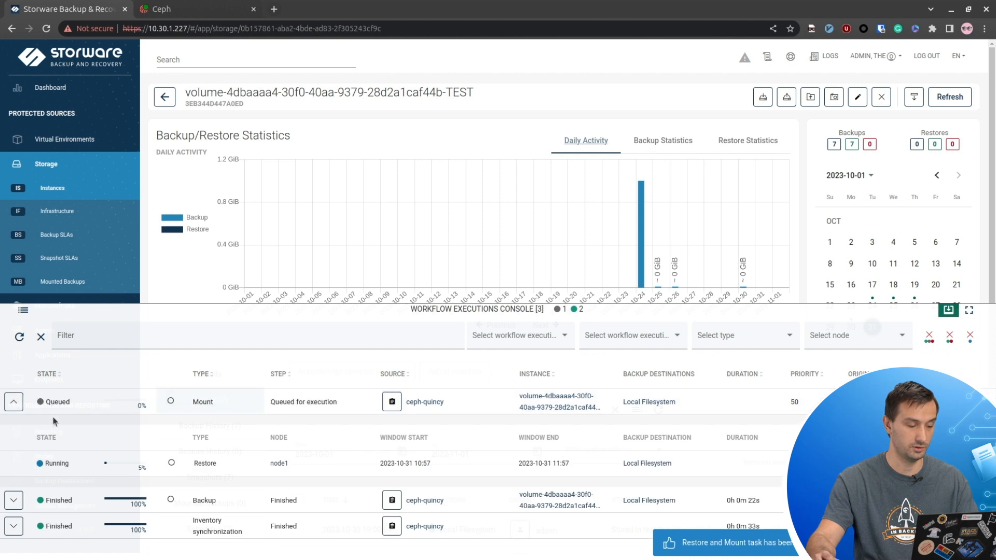
{"action": "left_click", "coordinate": [19, 337]}
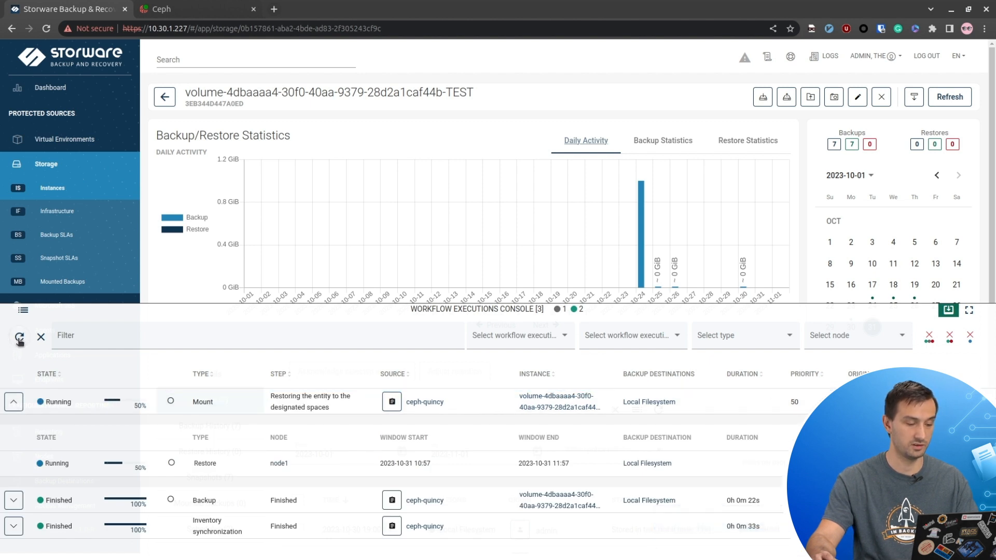
{"action": "left_click", "coordinate": [19, 338]}
{"action": "left_click", "coordinate": [19, 338]}
{"action": "left_click", "coordinate": [20, 338]}
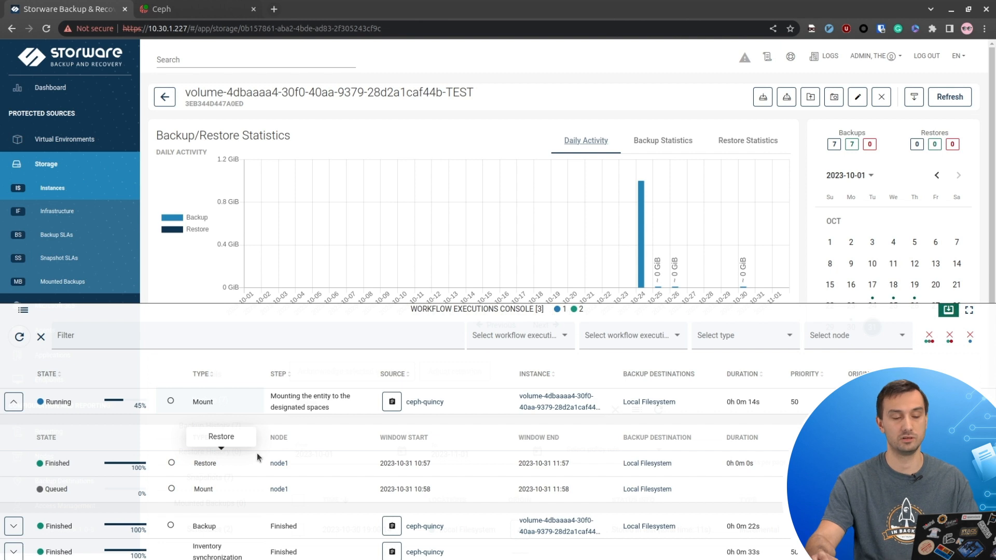
{"action": "left_click", "coordinate": [20, 336]}
{"action": "left_click", "coordinate": [19, 336]}
{"action": "left_click", "coordinate": [19, 335]}
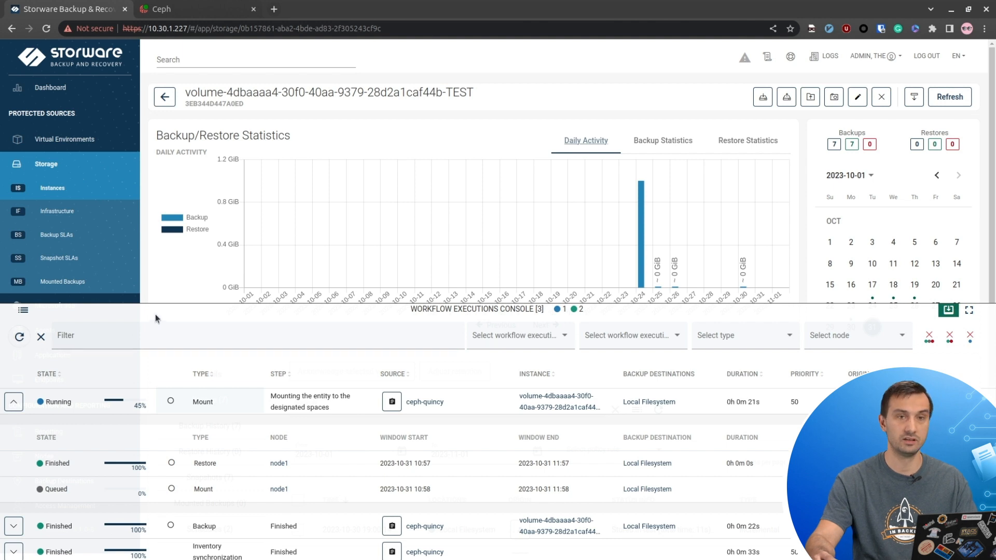
{"action": "left_click", "coordinate": [20, 338]}
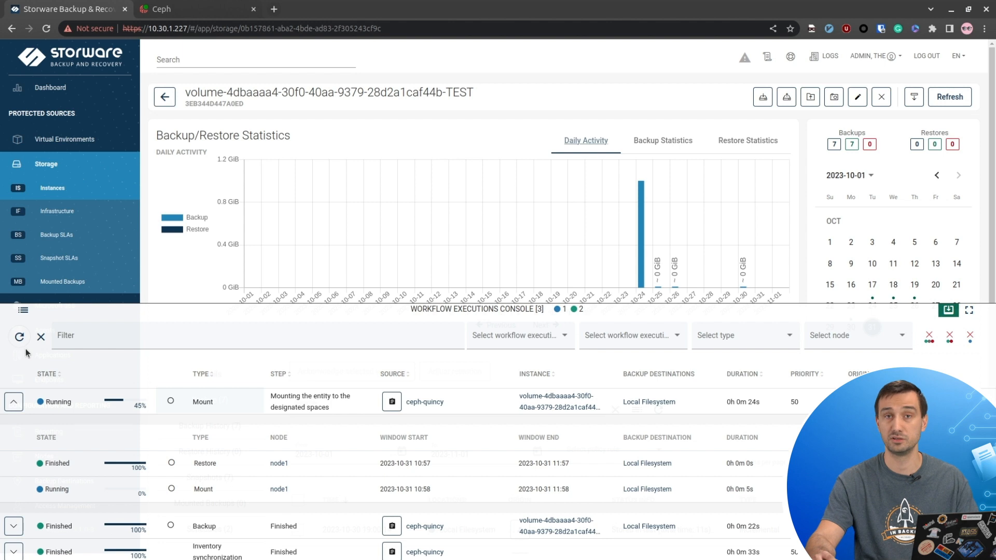
{"action": "left_click", "coordinate": [20, 337]}
{"action": "left_click", "coordinate": [173, 341]}
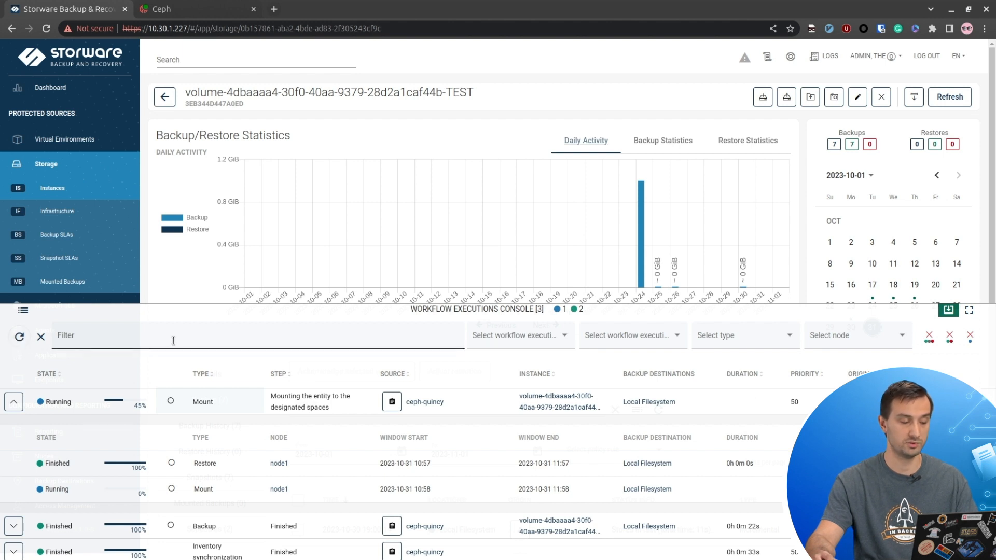
{"action": "left_click", "coordinate": [22, 339]}
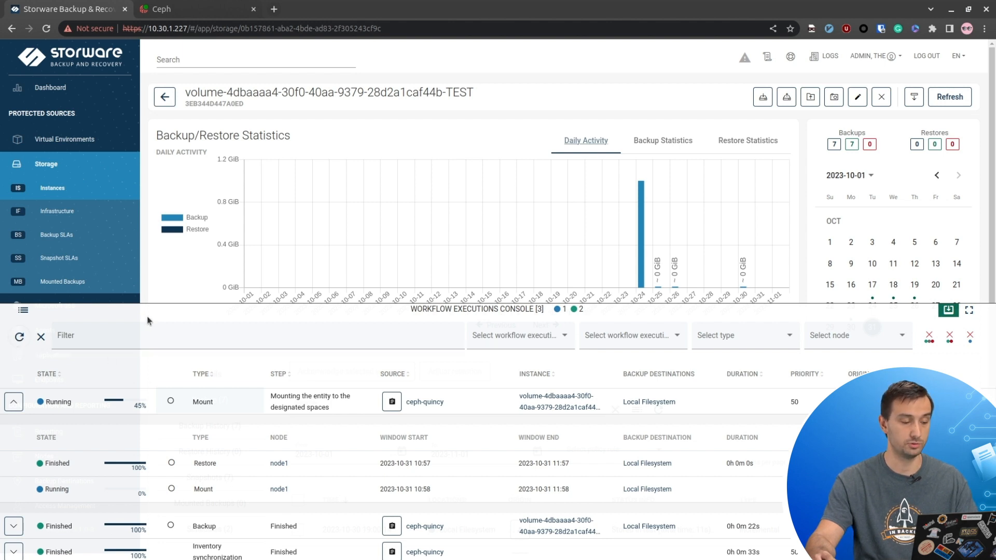
{"action": "left_click", "coordinate": [22, 340]}
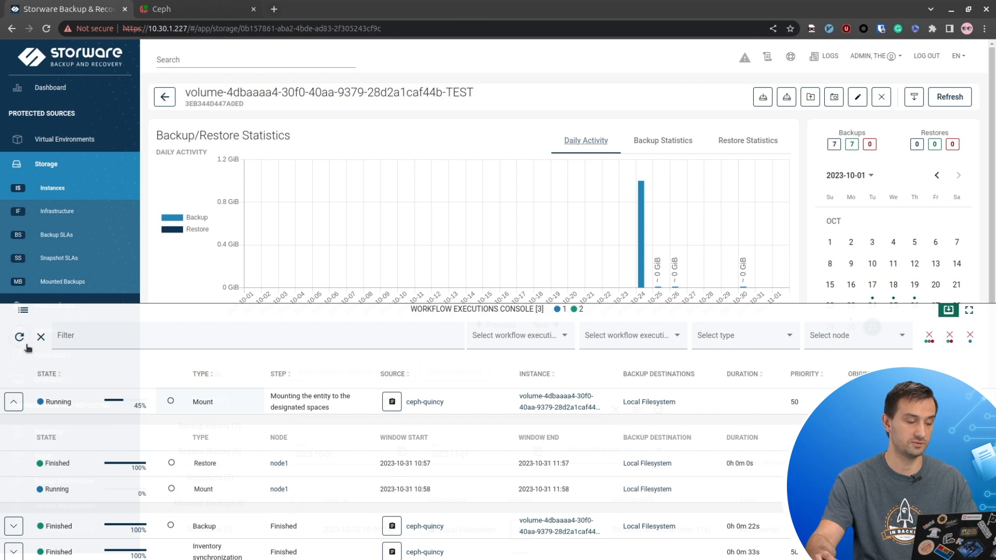
{"action": "left_click", "coordinate": [19, 337]}
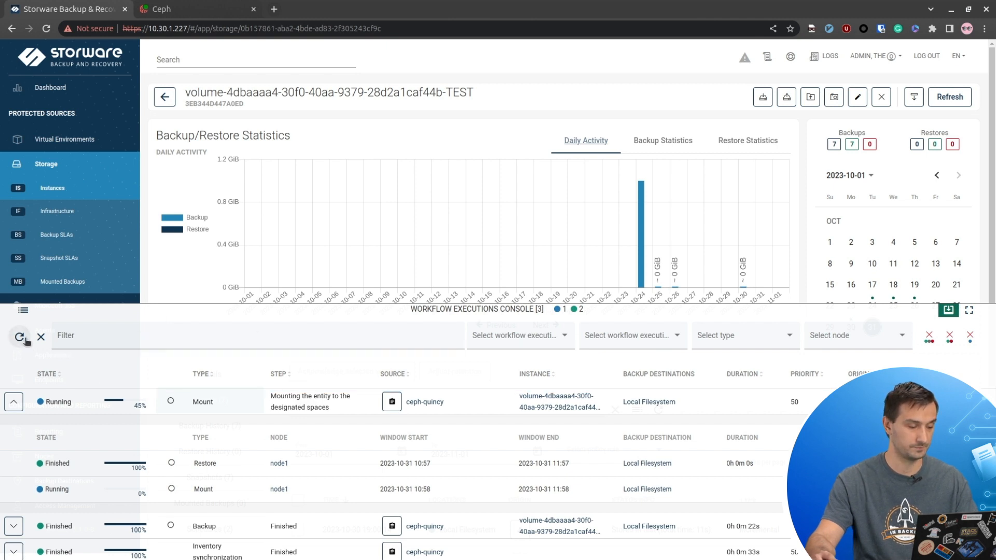
{"action": "left_click", "coordinate": [19, 336]}
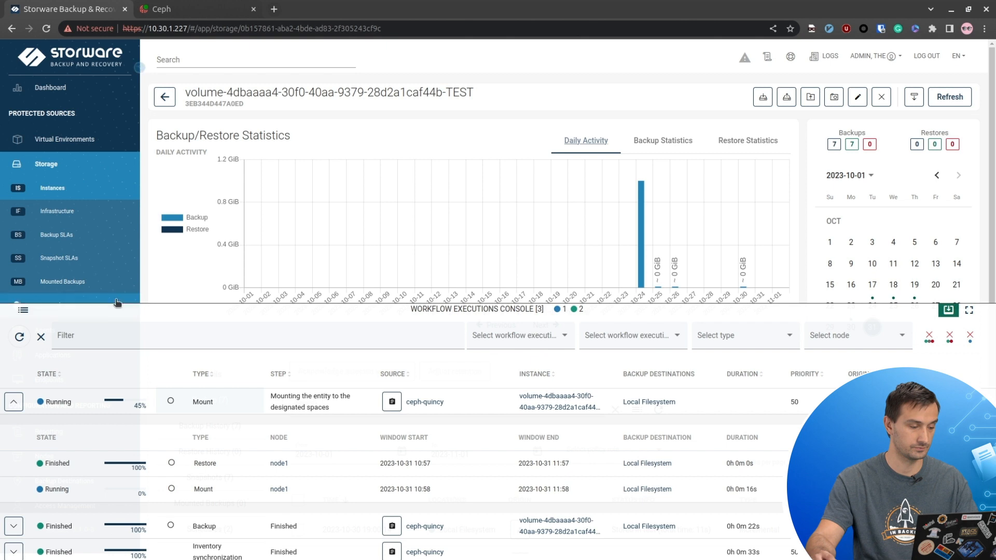
{"action": "left_click", "coordinate": [19, 338]}
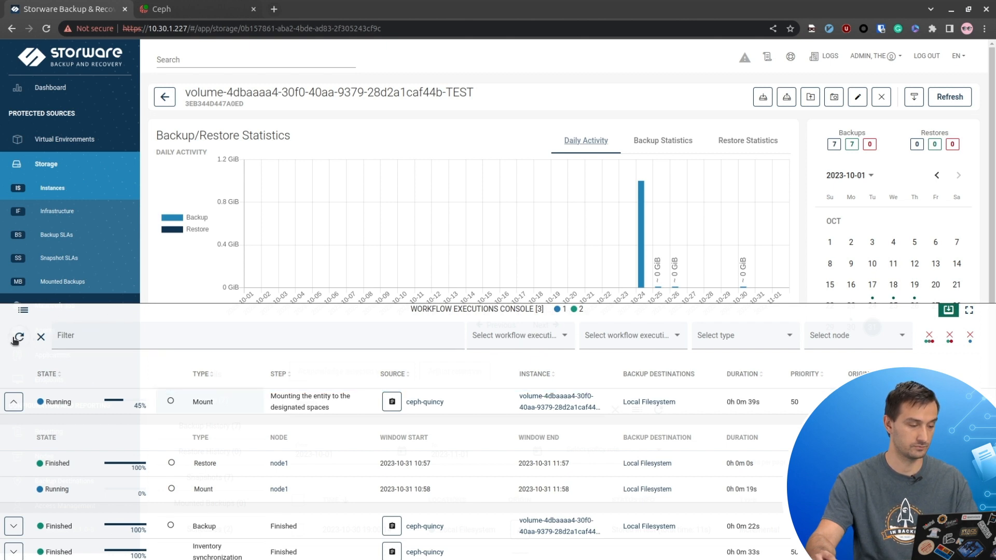
{"action": "left_click", "coordinate": [18, 338]}
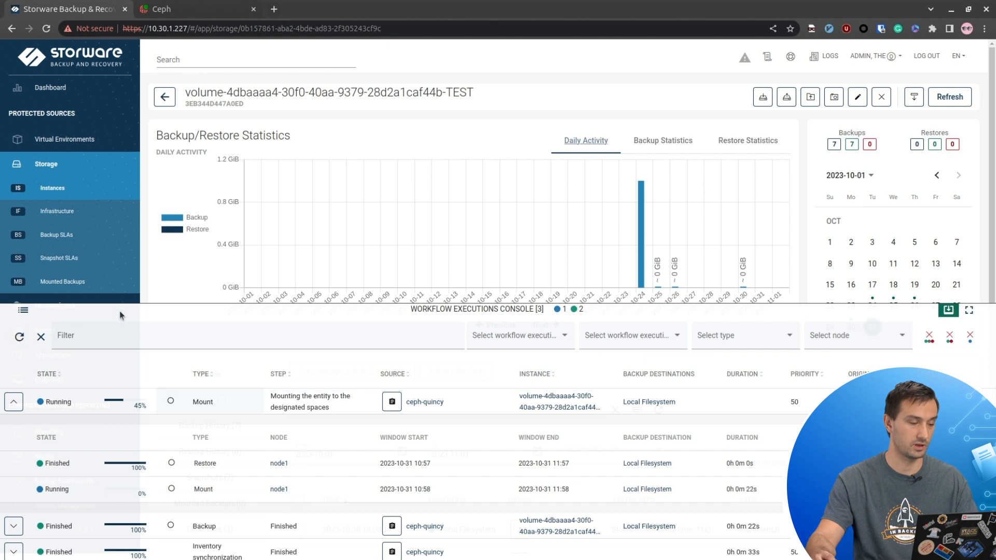
{"action": "left_click", "coordinate": [120, 313]}
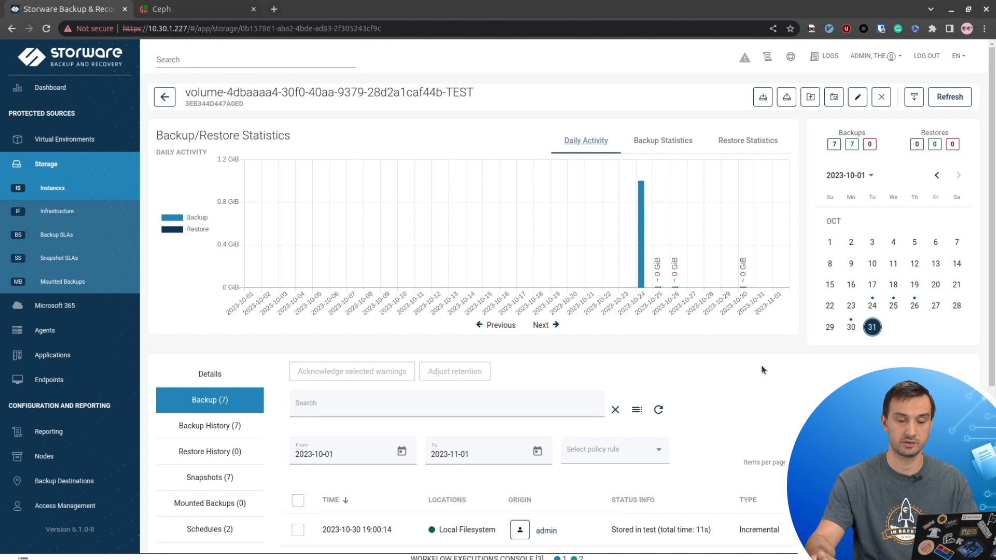
- Review the TEST volume's seven backups, then go to the Storage Snapshot SLAs policy list
{"action": "scroll", "coordinate": [761, 365], "scroll_direction": "down", "scroll_amount": 5}
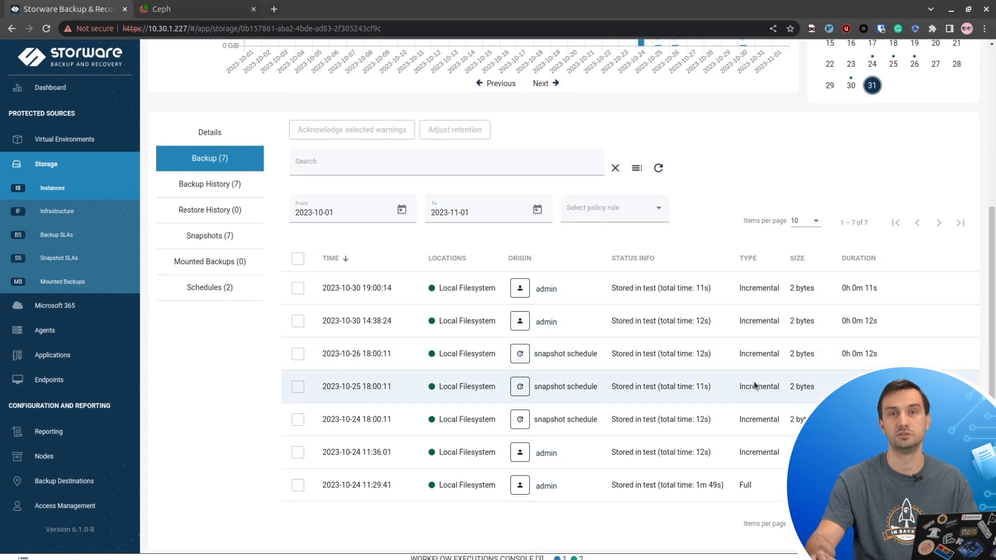
{"action": "scroll", "coordinate": [757, 369], "scroll_direction": "up", "scroll_amount": 3}
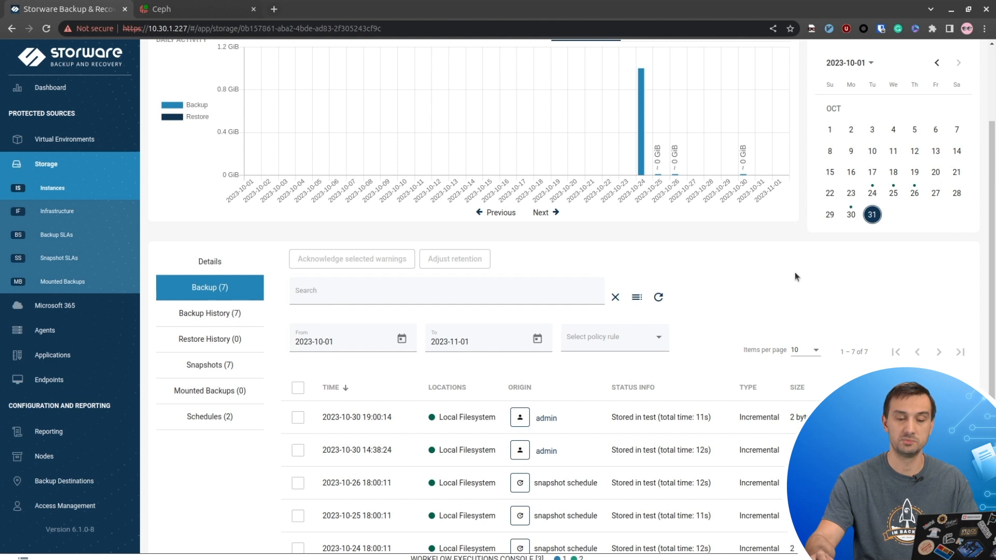
{"action": "scroll", "coordinate": [795, 271], "scroll_direction": "up", "scroll_amount": 2}
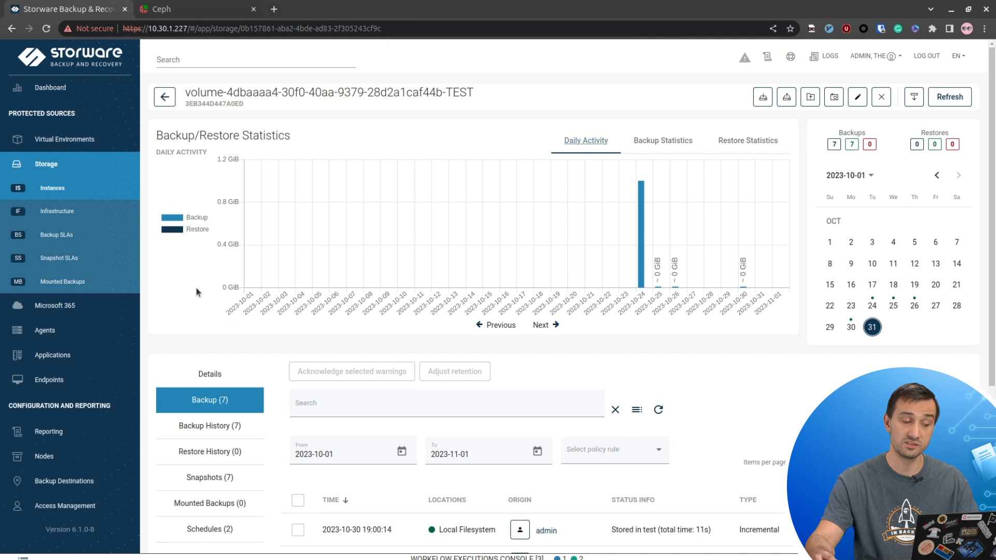
{"action": "left_click", "coordinate": [108, 261]}
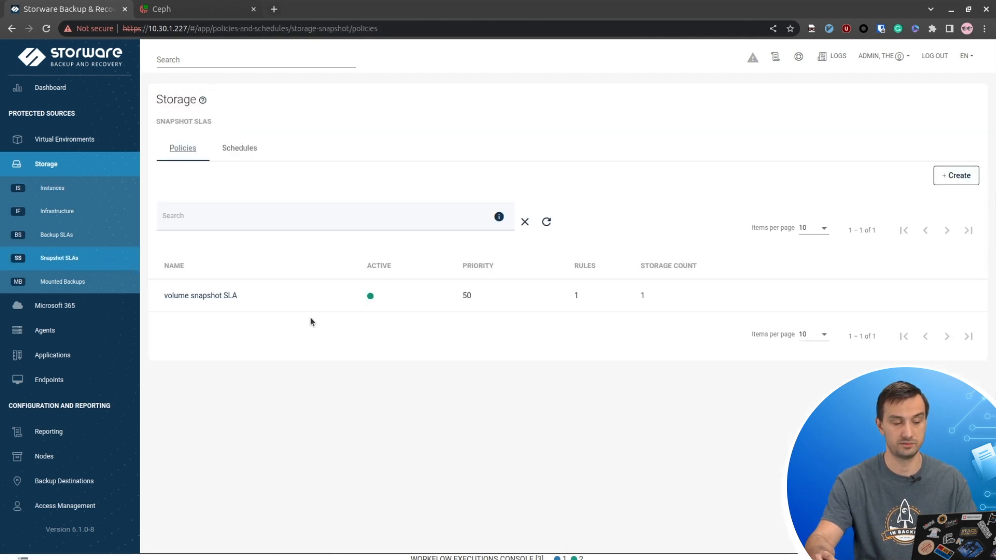
- Open the volume snapshot SLA policy and review its name, storage and auto-assignment settings
{"action": "left_click", "coordinate": [229, 296]}
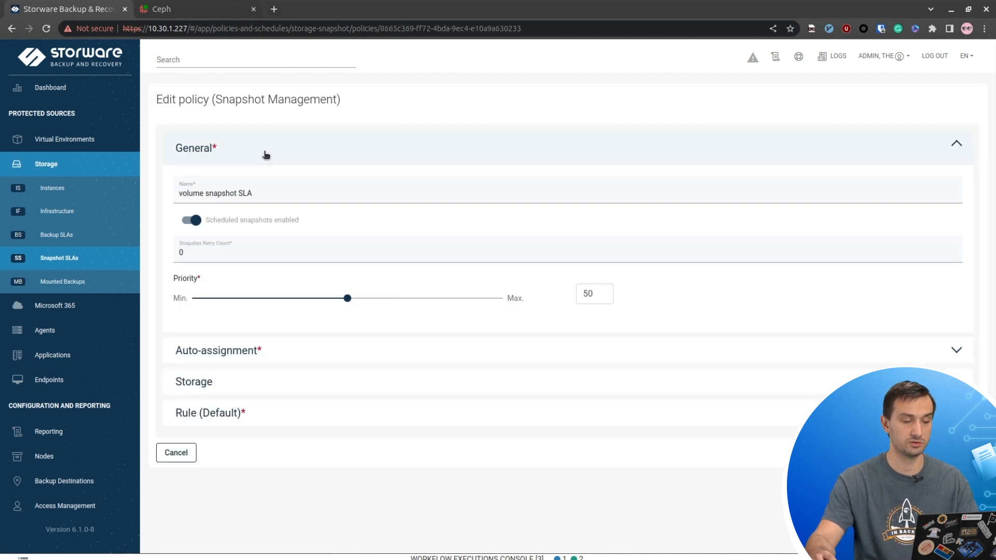
{"action": "left_click_drag", "start_coordinate": [286, 192], "coordinate": [145, 210]}
{"action": "left_click", "coordinate": [273, 354]}
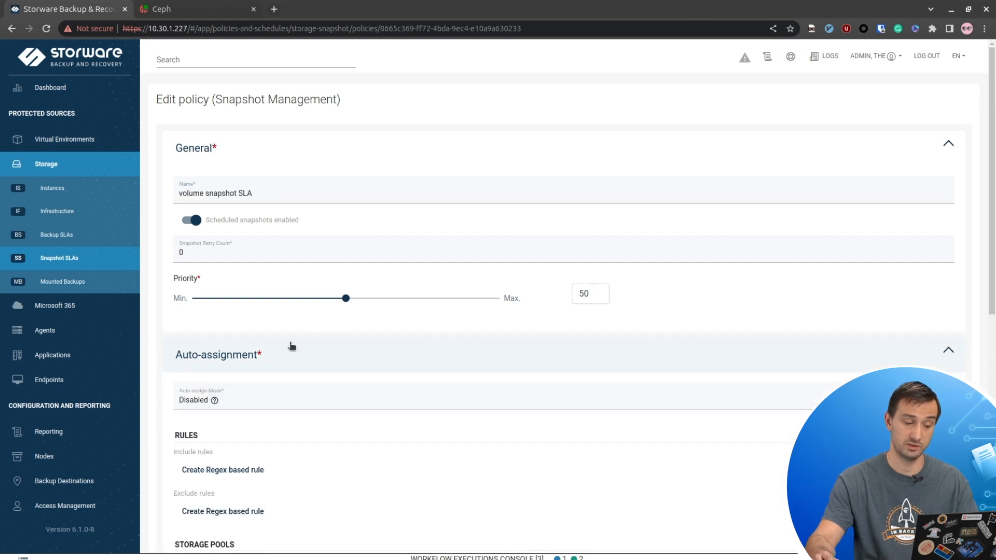
{"action": "scroll", "coordinate": [312, 323], "scroll_direction": "down", "scroll_amount": 6}
{"action": "scroll", "coordinate": [313, 318], "scroll_direction": "down", "scroll_amount": 3}
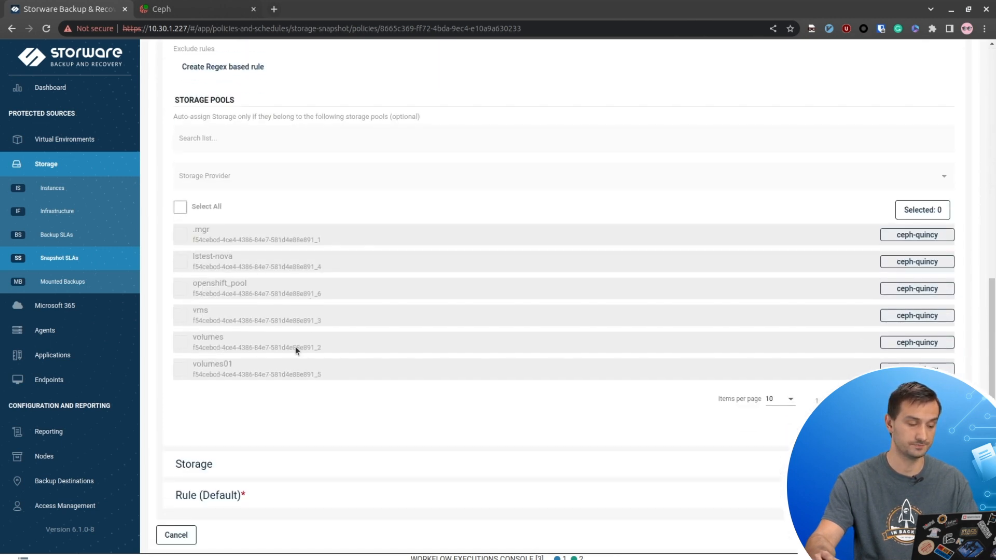
{"action": "scroll", "coordinate": [318, 374], "scroll_direction": "down", "scroll_amount": 10}
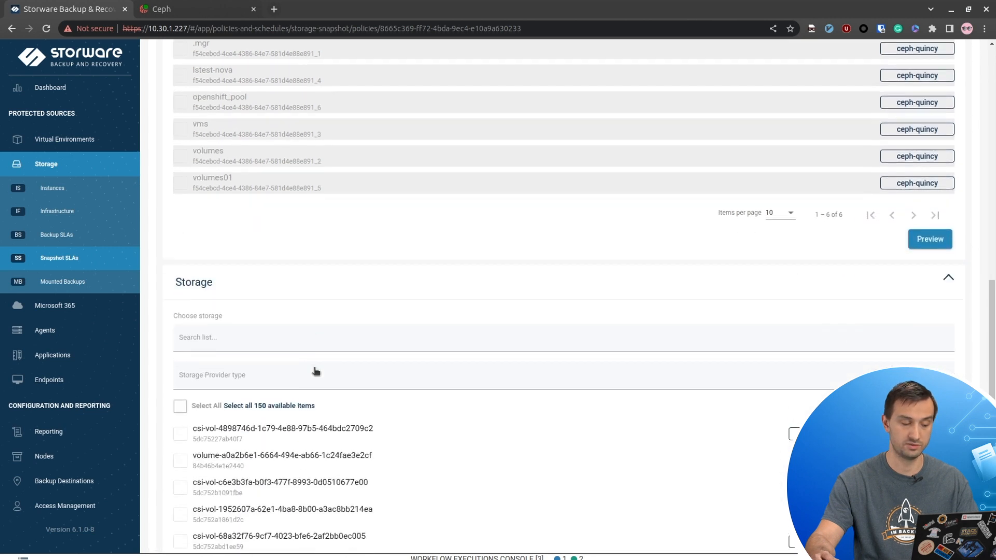
- Check the default rule's retention of 2 versions and 2 days, then return to the policies list
{"action": "left_click", "coordinate": [281, 489]}
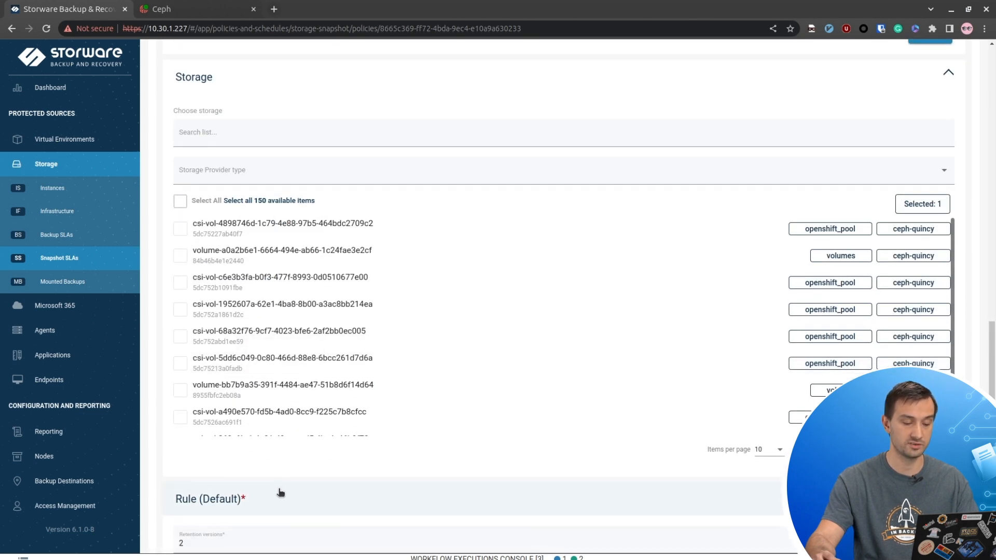
{"action": "scroll", "coordinate": [386, 375], "scroll_direction": "down", "scroll_amount": 4}
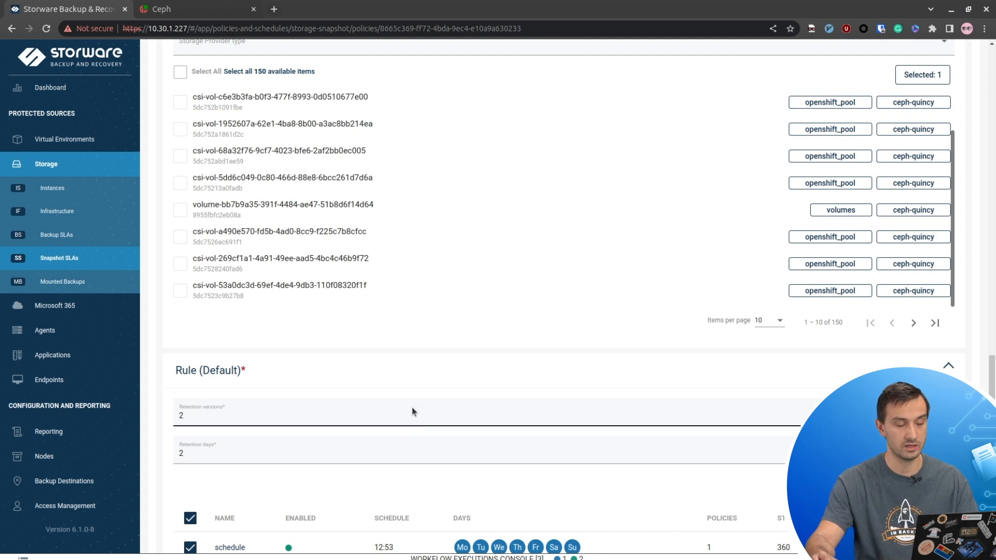
{"action": "scroll", "coordinate": [412, 407], "scroll_direction": "down", "scroll_amount": 2}
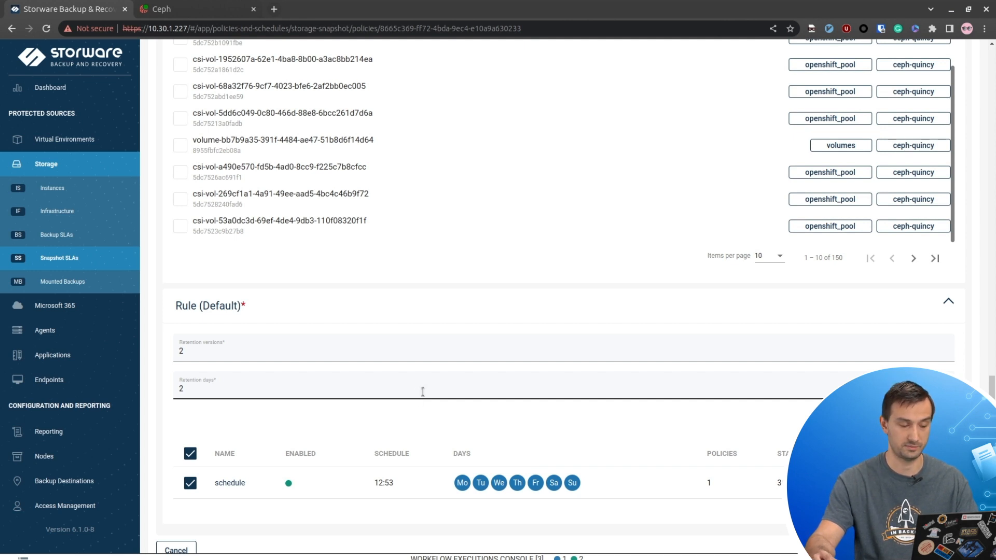
{"action": "scroll", "coordinate": [422, 389], "scroll_direction": "down", "scroll_amount": 1}
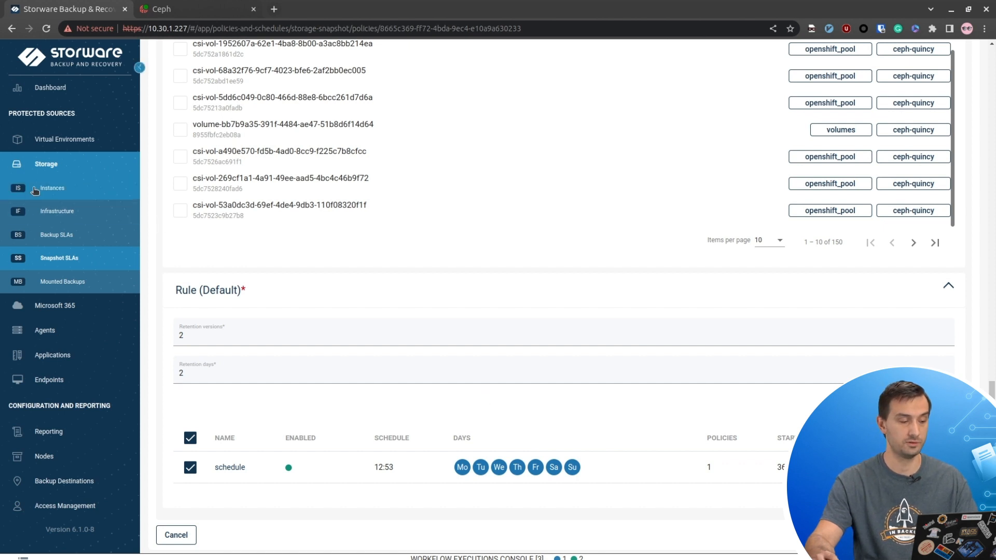
{"action": "left_click", "coordinate": [56, 266]}
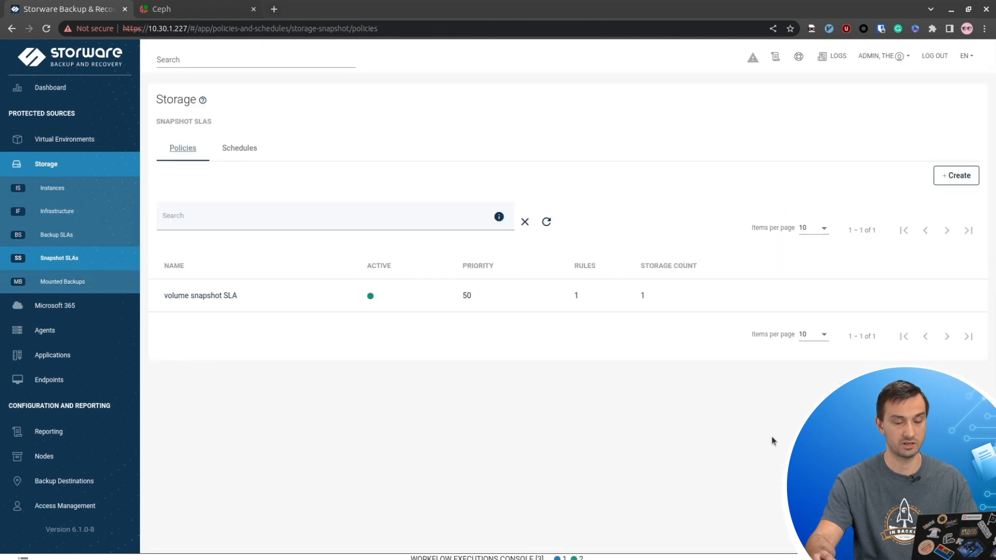
{"action": "mouse_move", "coordinate": [916, 301]}
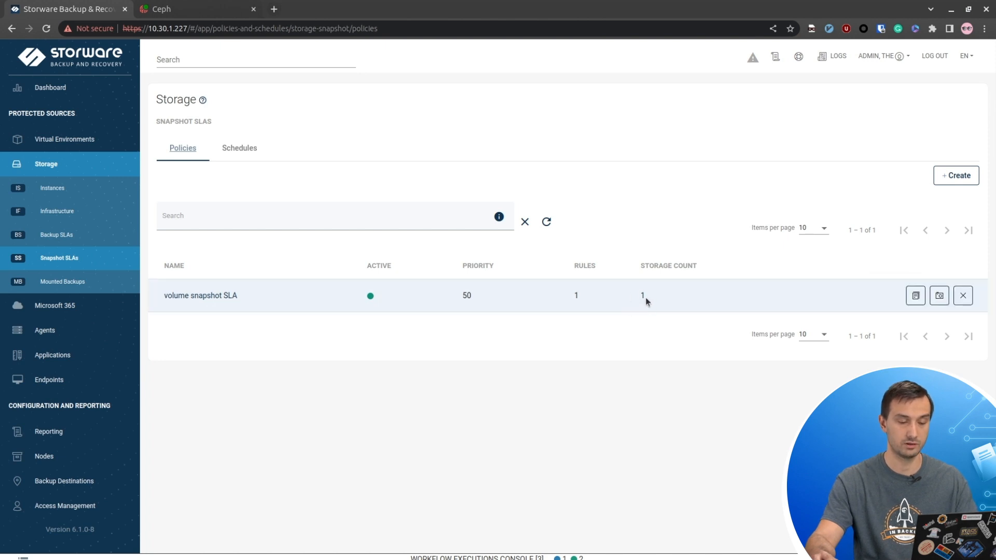
{"action": "left_click", "coordinate": [643, 296]}
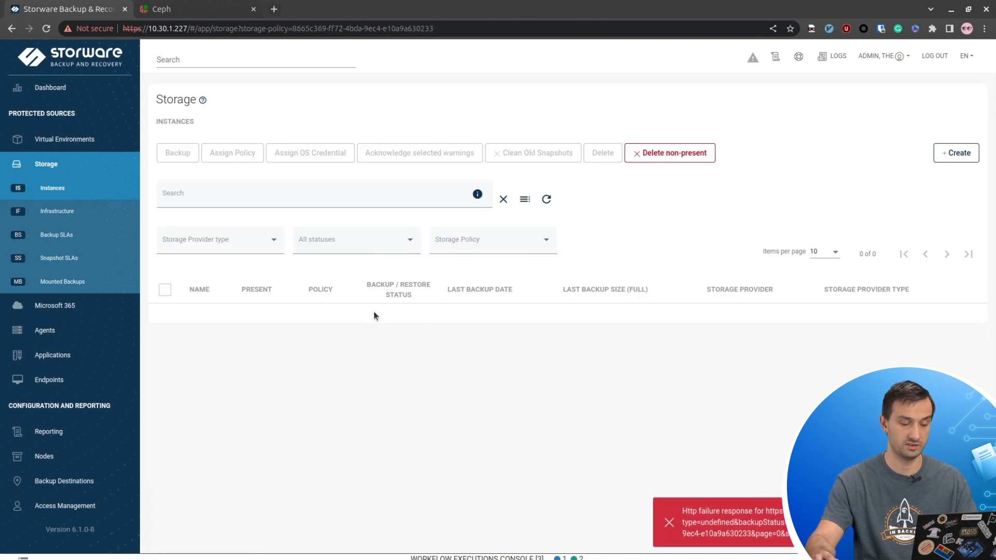
{"action": "left_click", "coordinate": [65, 192]}
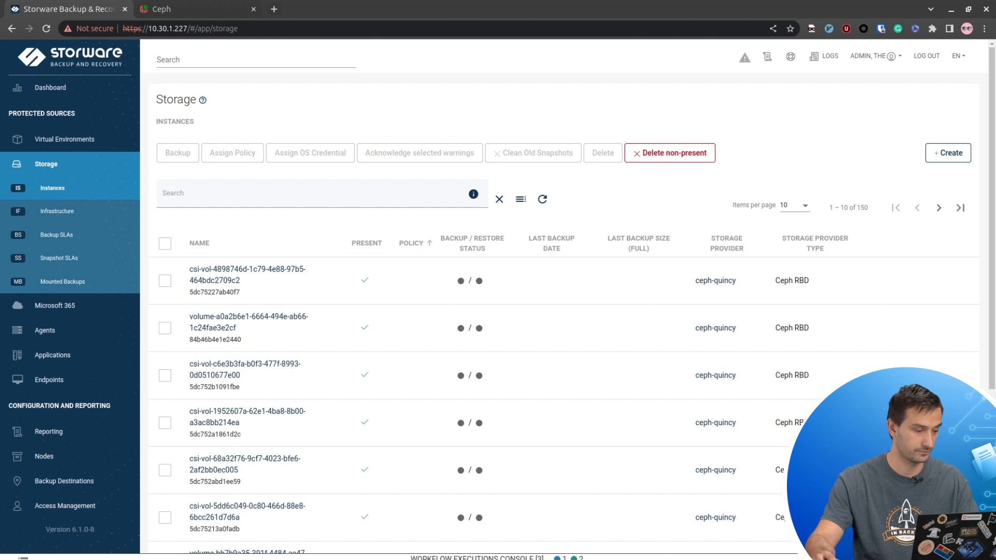
{"action": "left_click", "coordinate": [88, 262]}
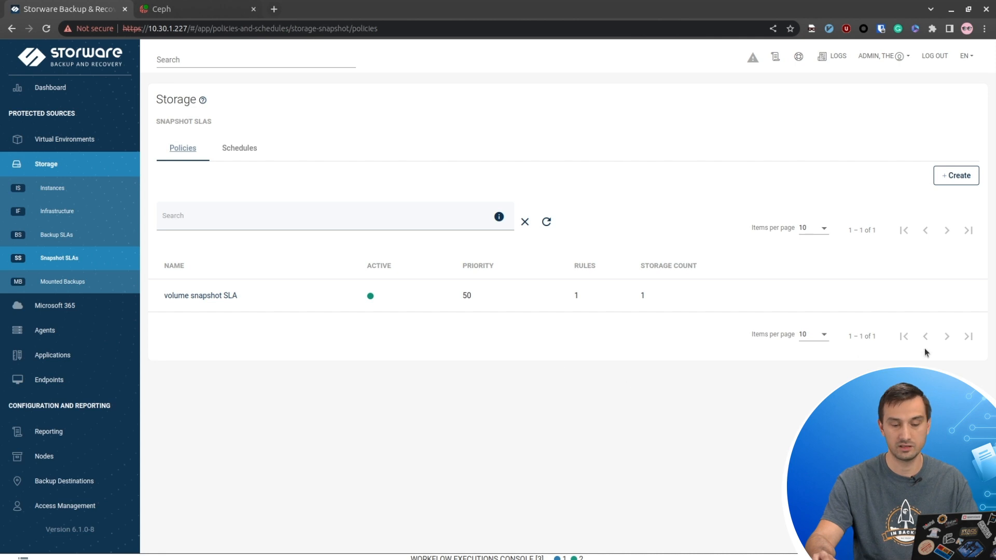
{"action": "mouse_move", "coordinate": [941, 300]}
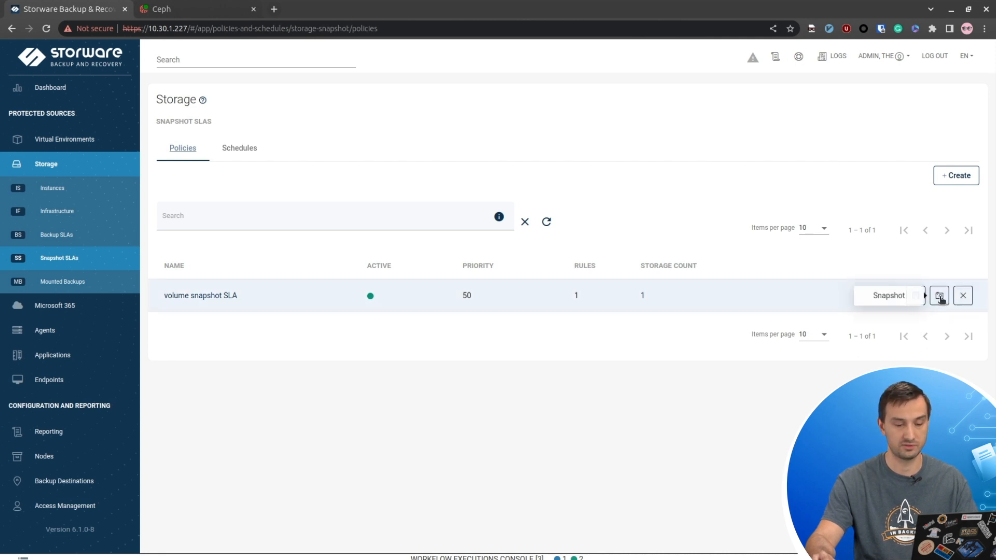
- Open the TEST volume from Storage Instances and take an on-demand snapshot of it
{"action": "left_click", "coordinate": [129, 188]}
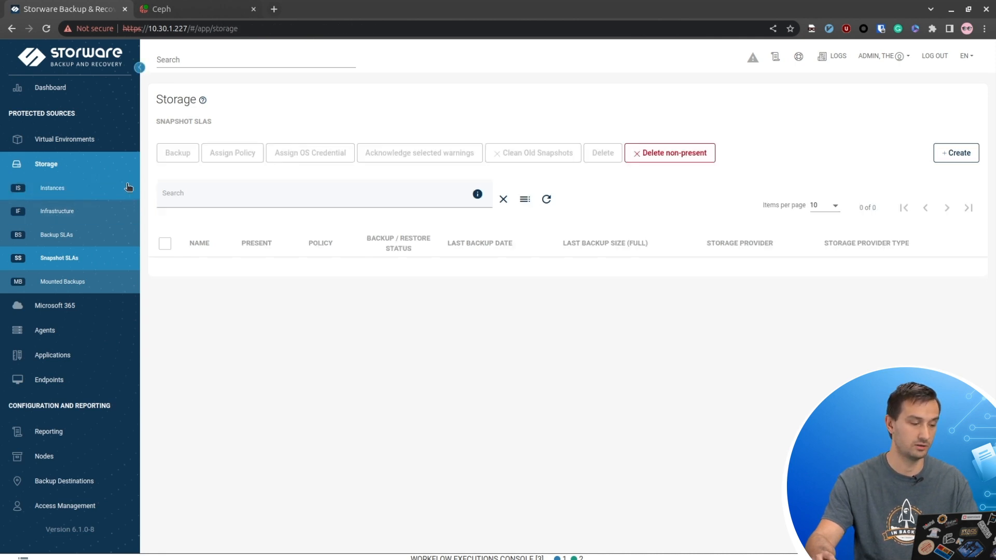
{"action": "left_click", "coordinate": [420, 244]}
{"action": "left_click", "coordinate": [217, 278]}
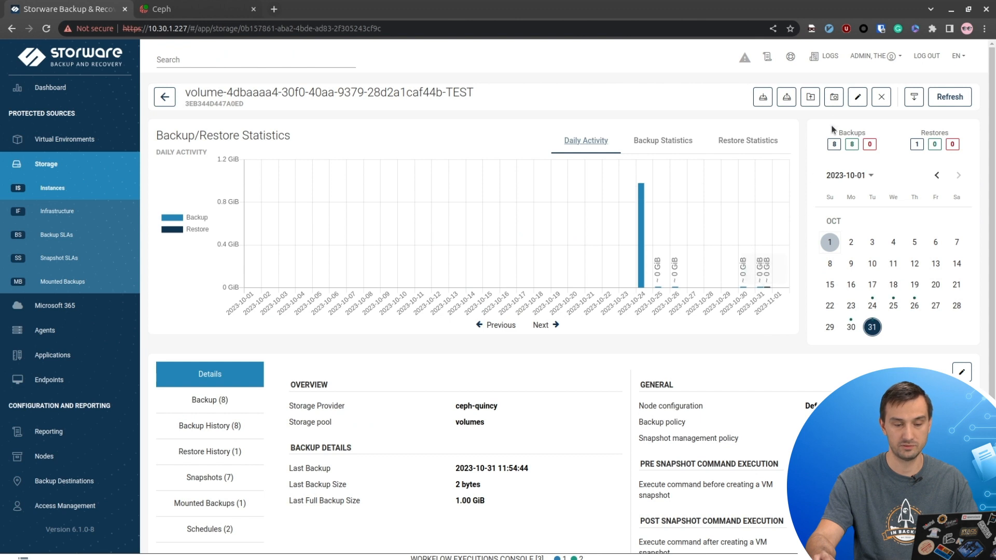
{"action": "left_click", "coordinate": [834, 97]}
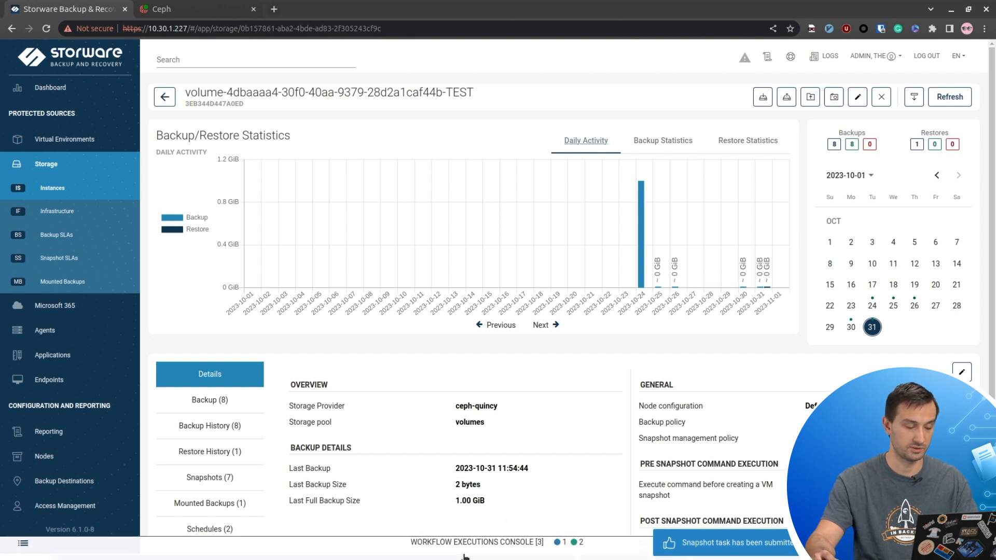
- Check the queued snapshot job on node1 in the Workflow Executions Console, then collapse the console
{"action": "left_click", "coordinate": [23, 557]}
{"action": "left_click", "coordinate": [20, 338]}
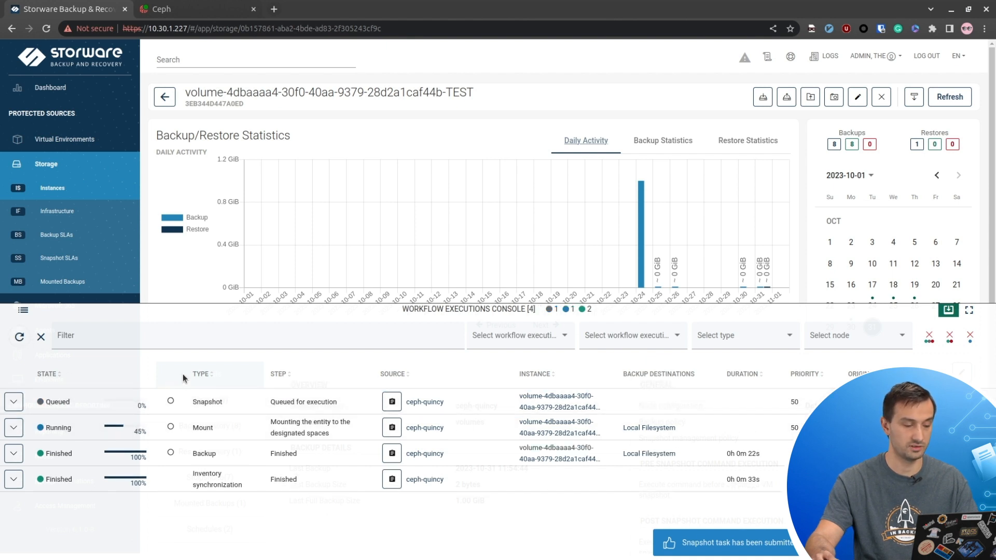
{"action": "left_click", "coordinate": [14, 401]}
{"action": "left_click", "coordinate": [19, 338]}
{"action": "left_click", "coordinate": [20, 341]}
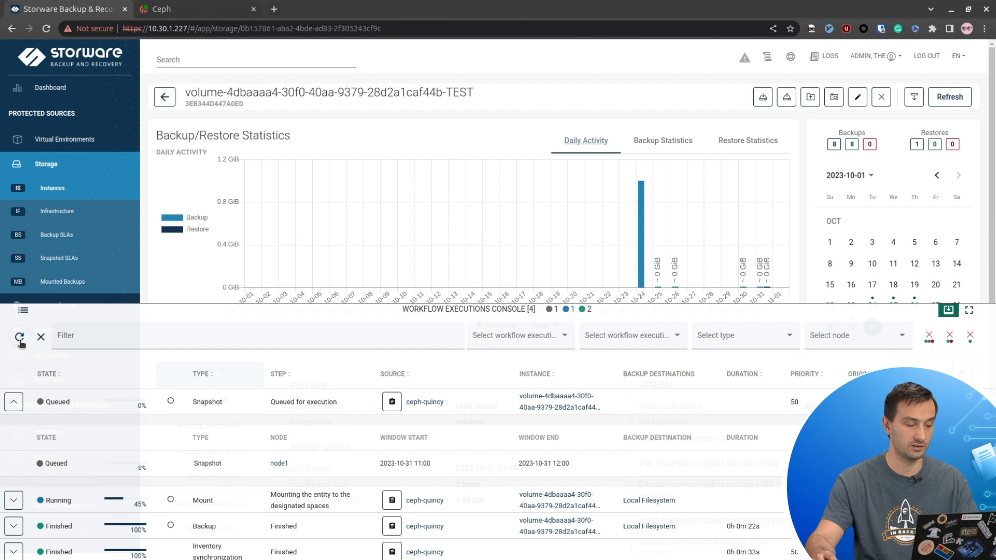
{"action": "left_click", "coordinate": [172, 315]}
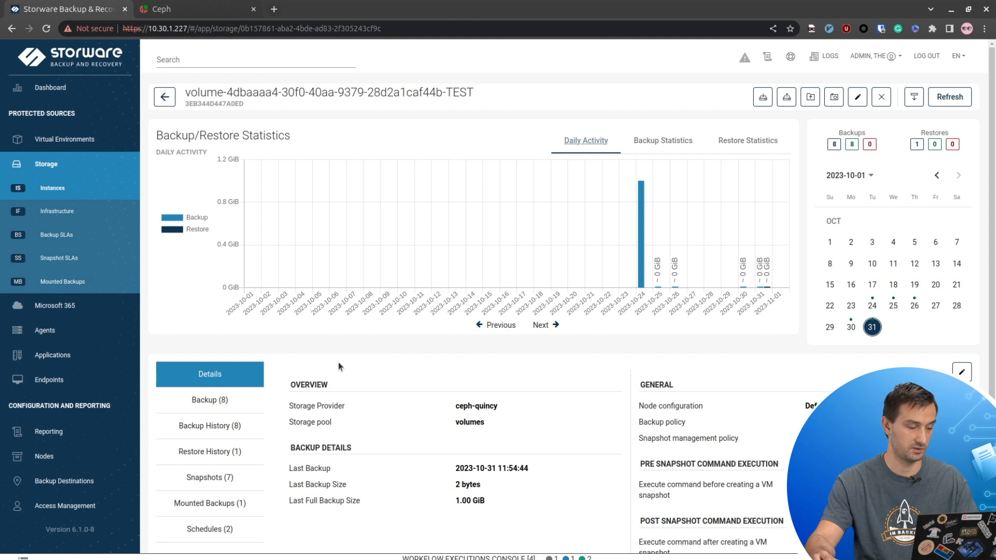
{"action": "scroll", "coordinate": [338, 367], "scroll_direction": "down", "scroll_amount": 2}
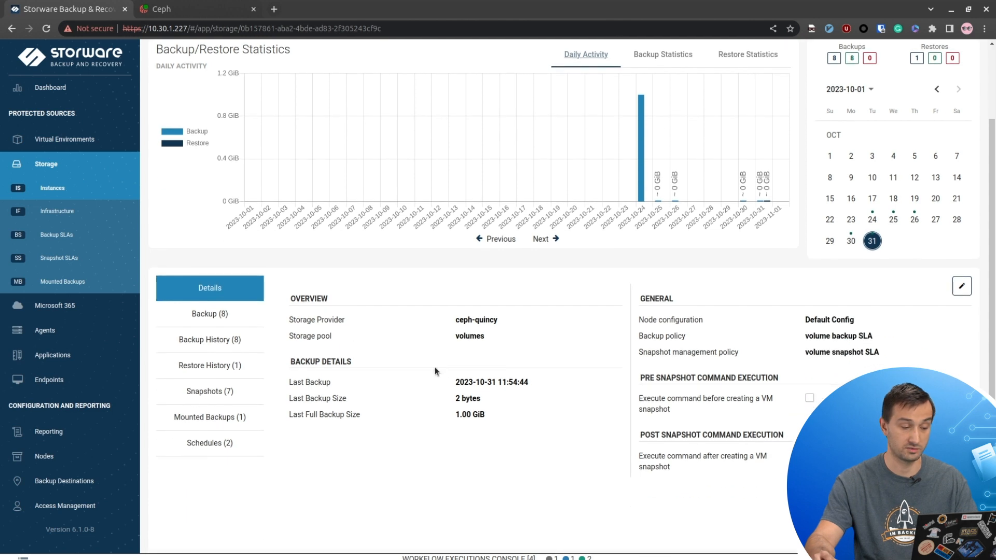
{"action": "left_click", "coordinate": [224, 395]}
{"action": "scroll", "coordinate": [440, 307], "scroll_direction": "down", "scroll_amount": 2}
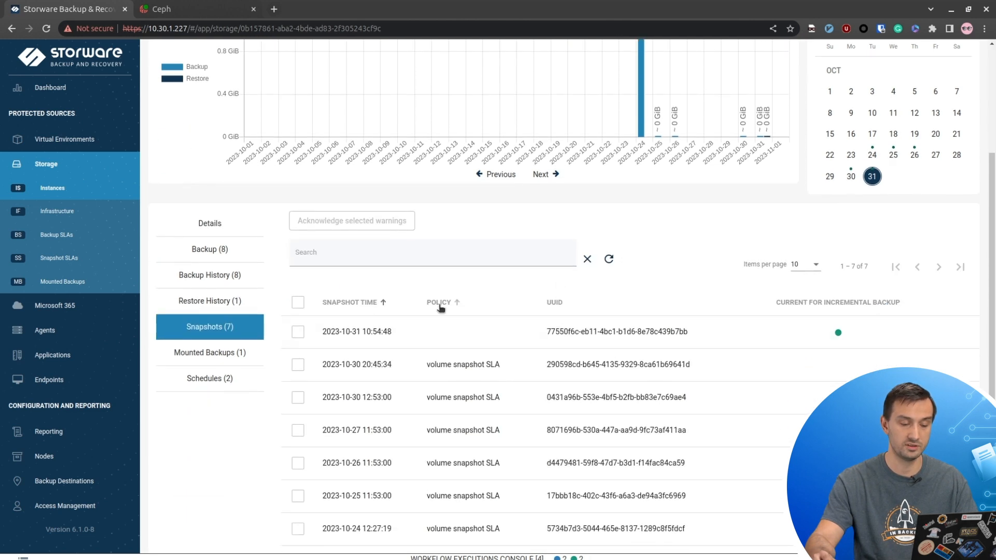
{"action": "scroll", "coordinate": [440, 307], "scroll_direction": "down", "scroll_amount": 1}
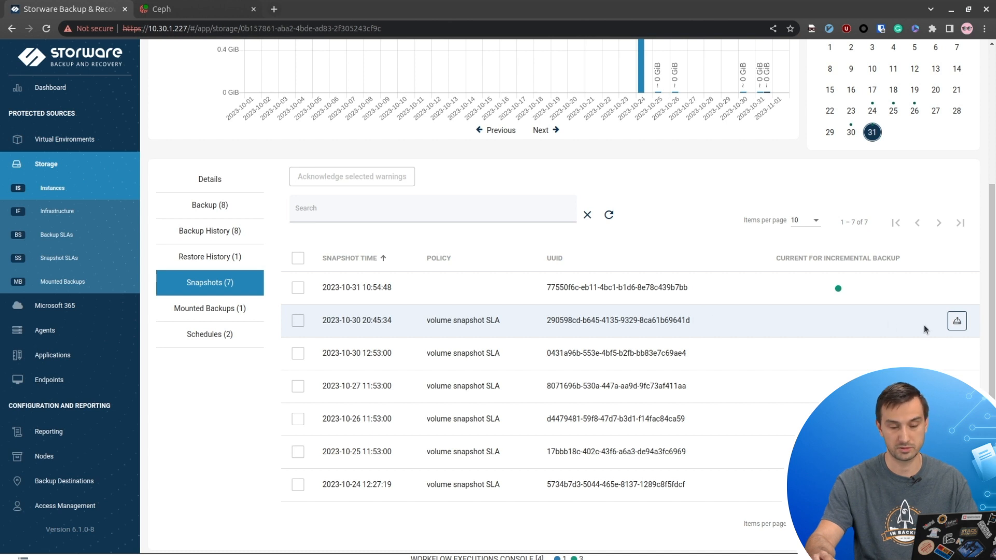
{"action": "left_click", "coordinate": [957, 320]}
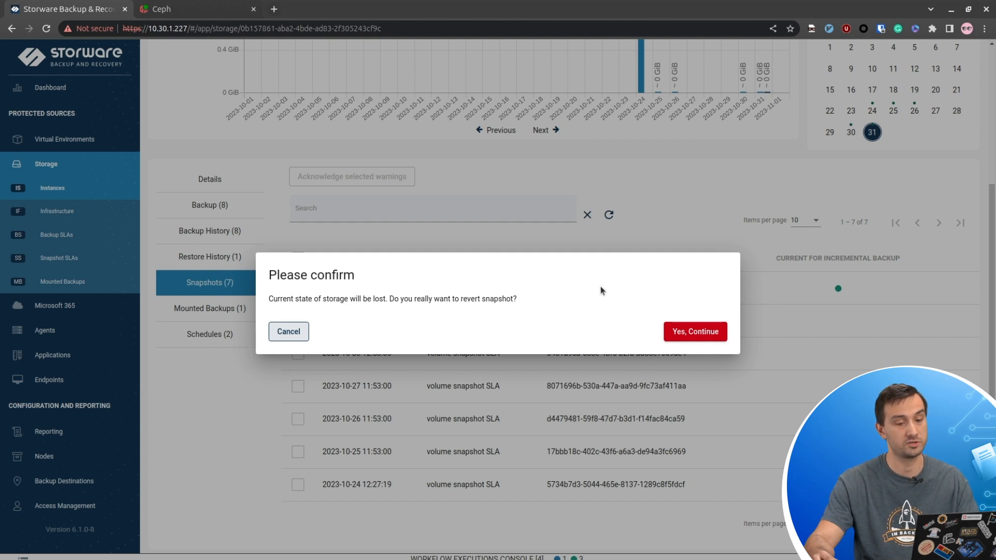
- Confirm the revert and follow the Snapshot Reversion job in the console until it finishes
{"action": "left_click", "coordinate": [712, 334]}
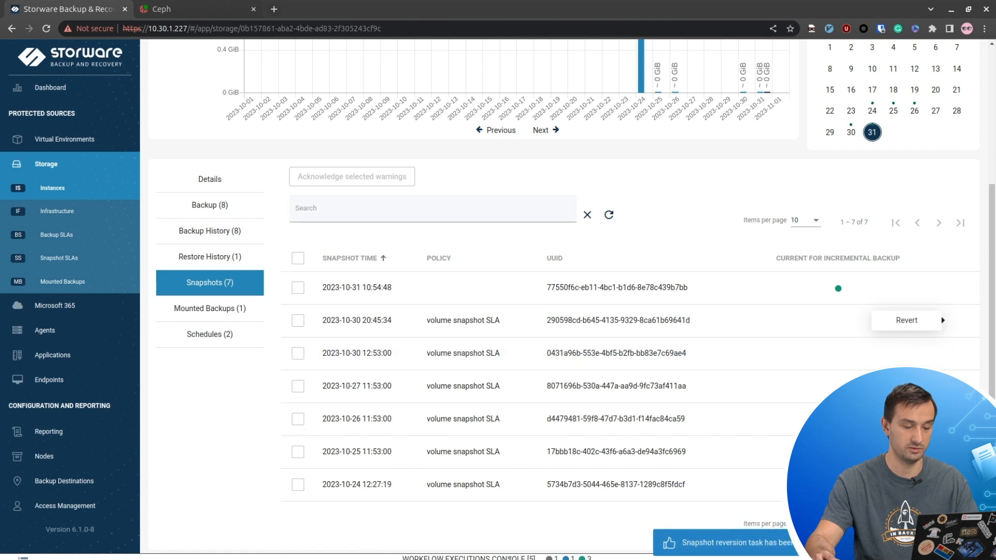
{"action": "left_click", "coordinate": [510, 557]}
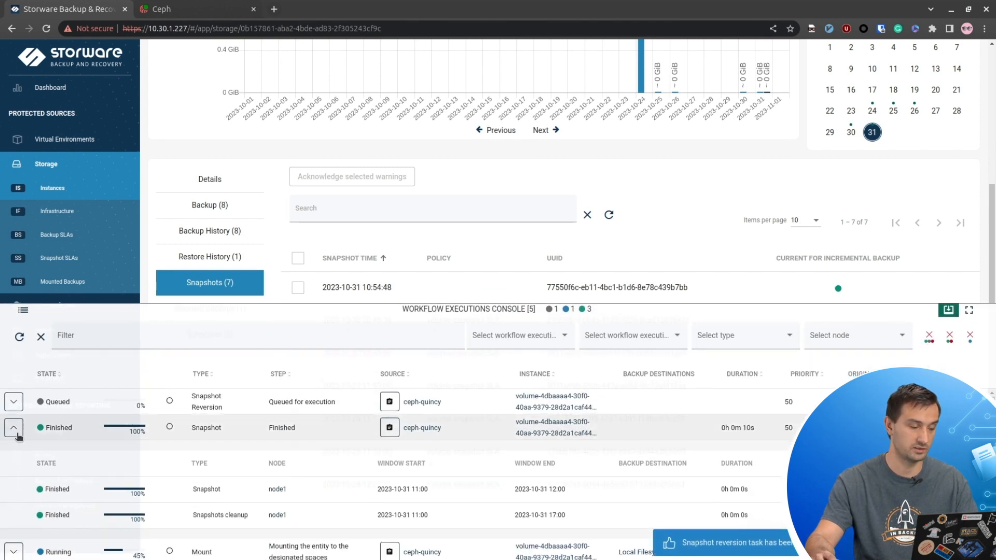
{"action": "left_click", "coordinate": [17, 436]}
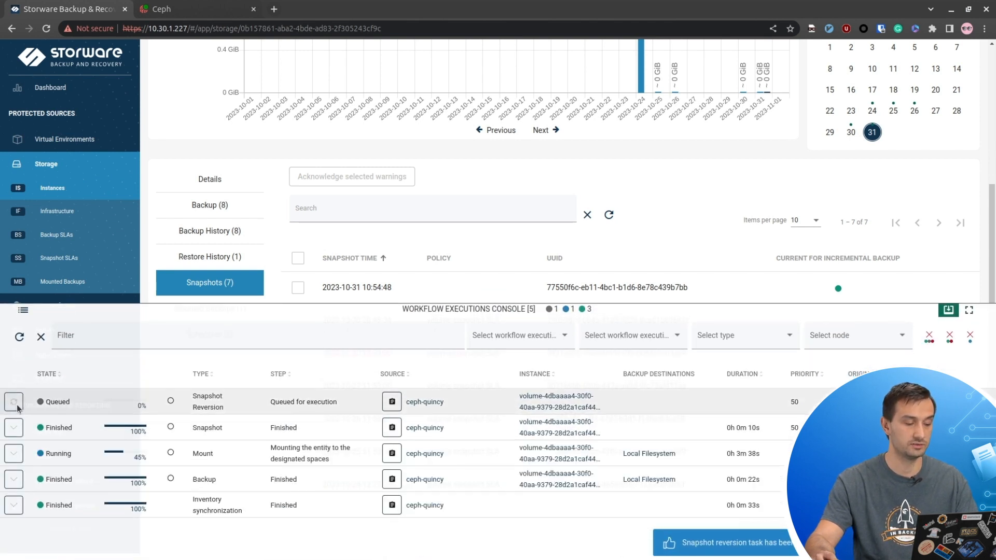
{"action": "left_click", "coordinate": [14, 403]}
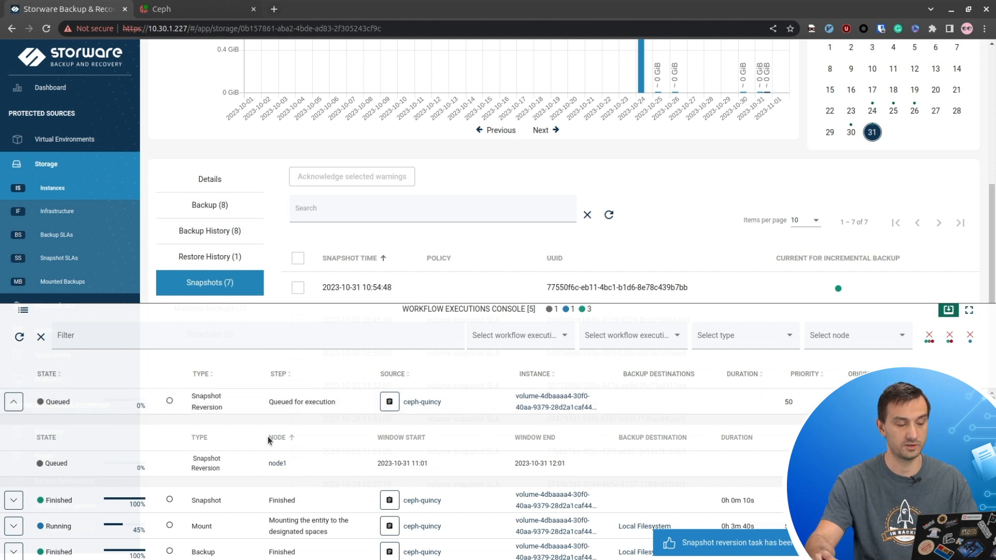
{"action": "left_click", "coordinate": [20, 337]}
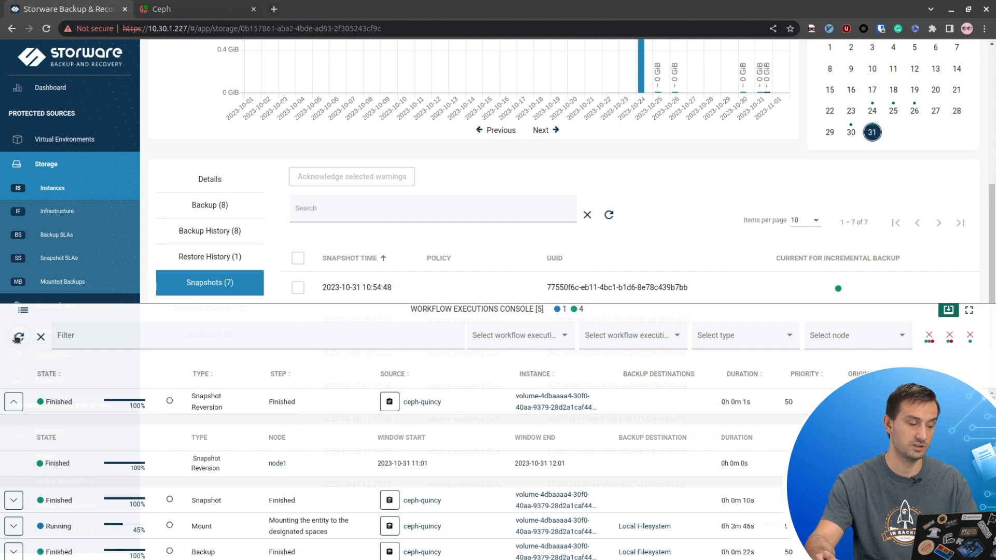
{"action": "left_click", "coordinate": [261, 315]}
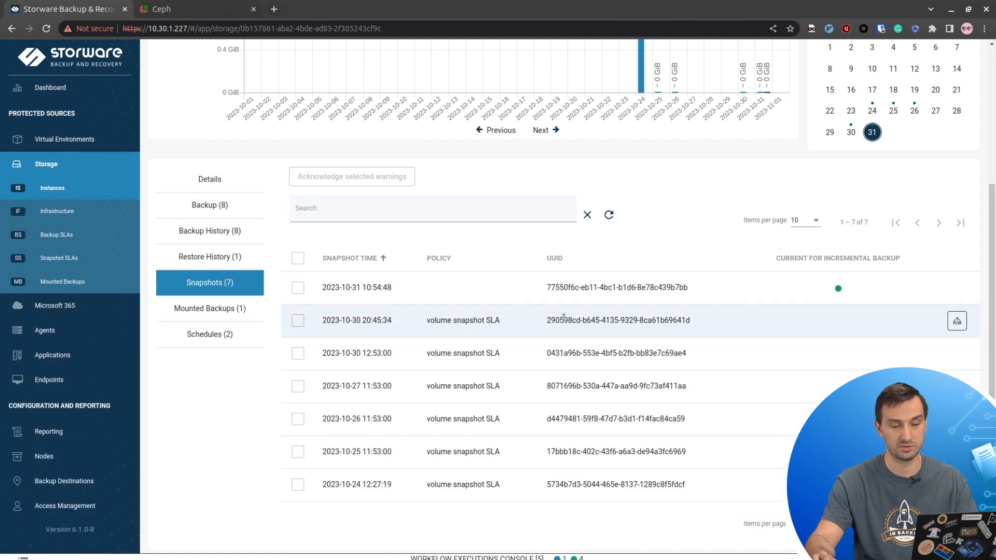
{"action": "scroll", "coordinate": [655, 358], "scroll_direction": "up", "scroll_amount": 4}
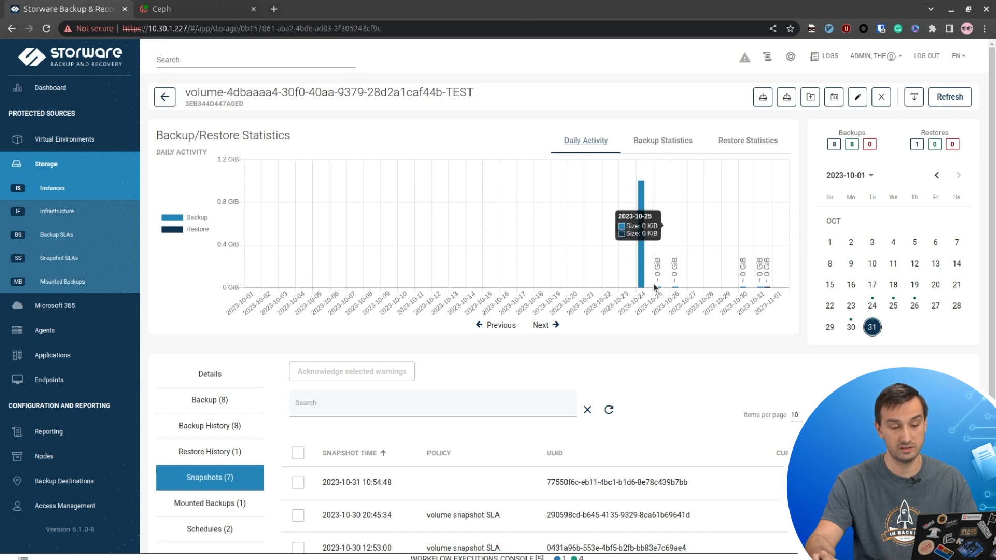
{"action": "scroll", "coordinate": [415, 309], "scroll_direction": "down", "scroll_amount": 2}
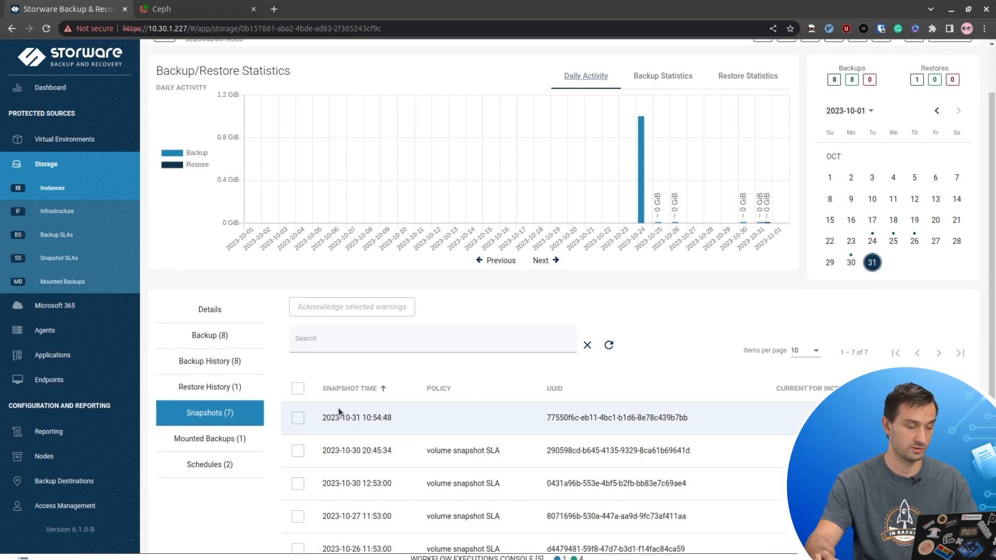
{"action": "mouse_move", "coordinate": [642, 197]}
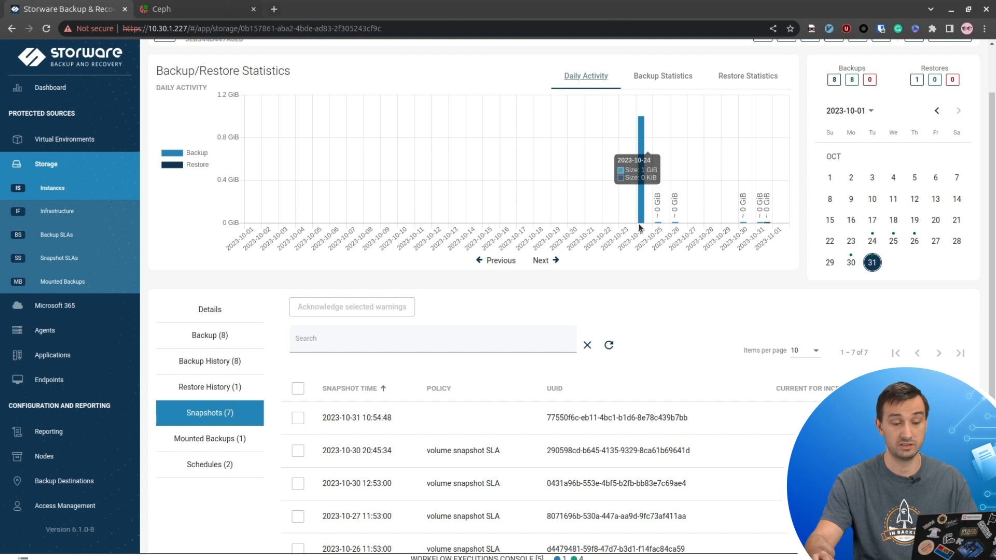
{"action": "left_click", "coordinate": [211, 318]}
{"action": "left_click", "coordinate": [240, 437]}
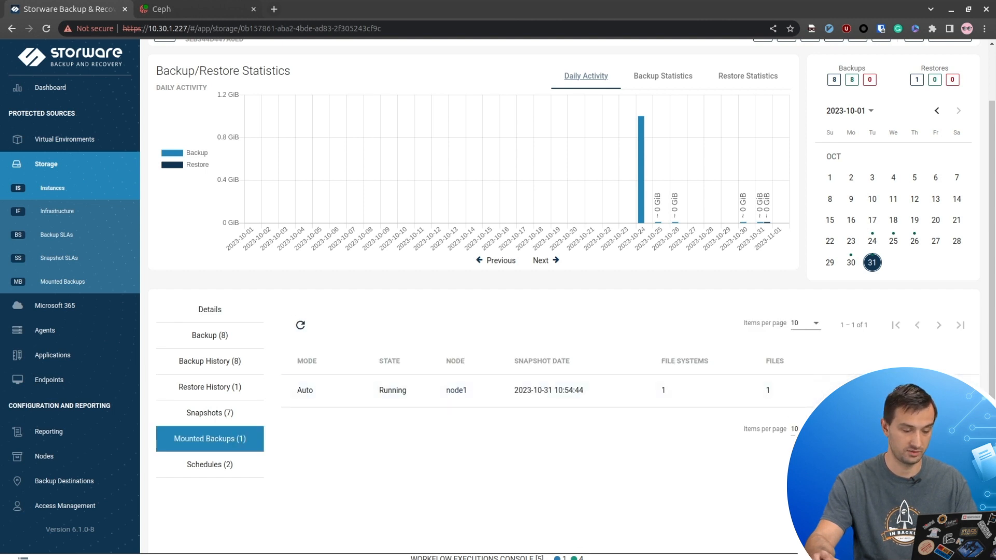
- Glance over the workflow task list, then go to the Mounted Backups page
{"action": "left_click", "coordinate": [363, 557]}
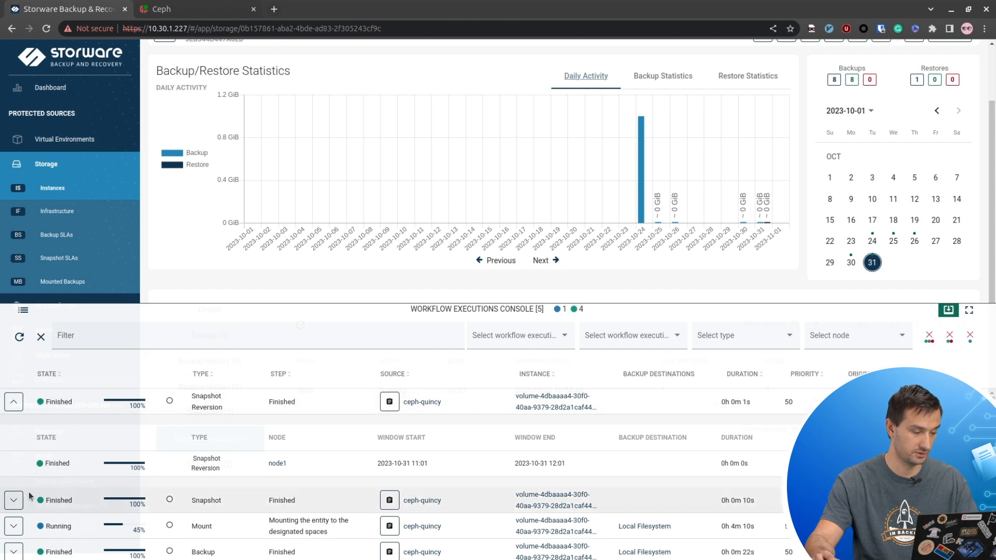
{"action": "scroll", "coordinate": [18, 482], "scroll_direction": "down", "scroll_amount": 1}
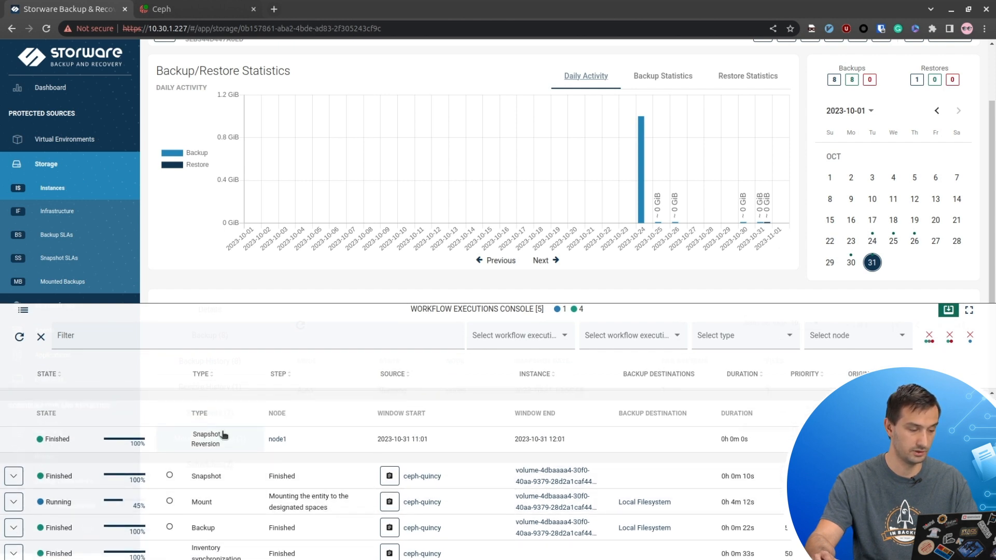
{"action": "scroll", "coordinate": [104, 420], "scroll_direction": "up", "scroll_amount": 1}
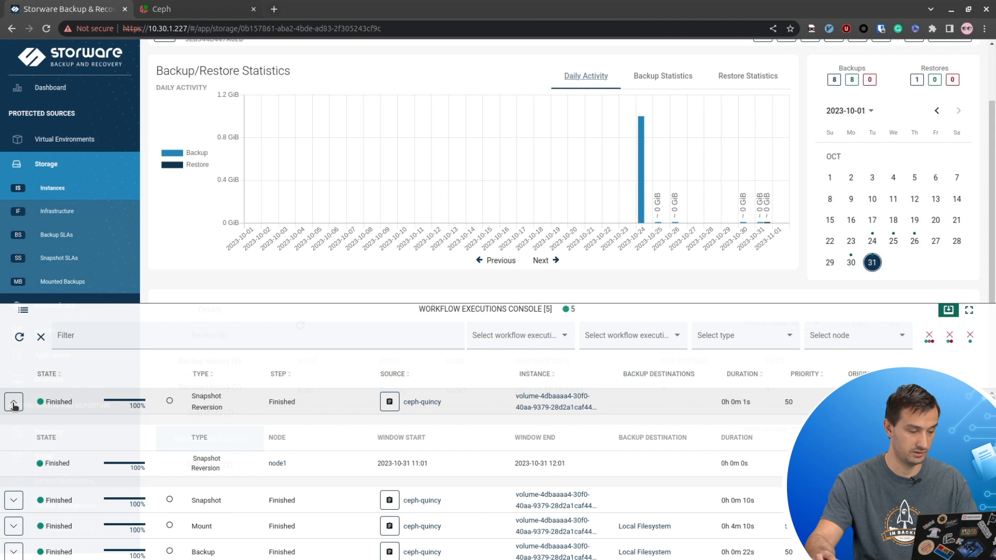
{"action": "left_click", "coordinate": [149, 315]}
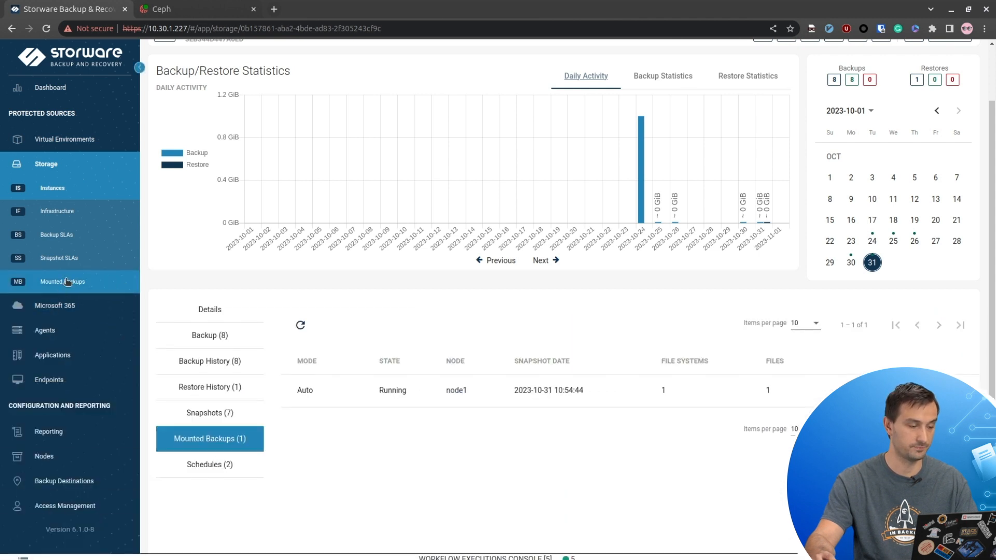
{"action": "left_click", "coordinate": [67, 282]}
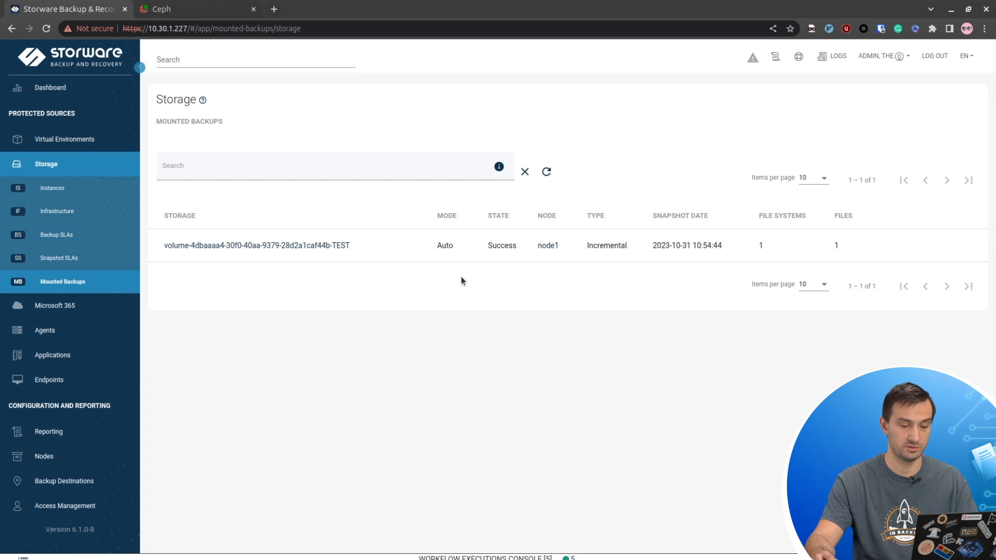
- Browse the mounted backup's file system and navigate to ROOT / home / cirros
{"action": "mouse_move", "coordinate": [759, 249]}
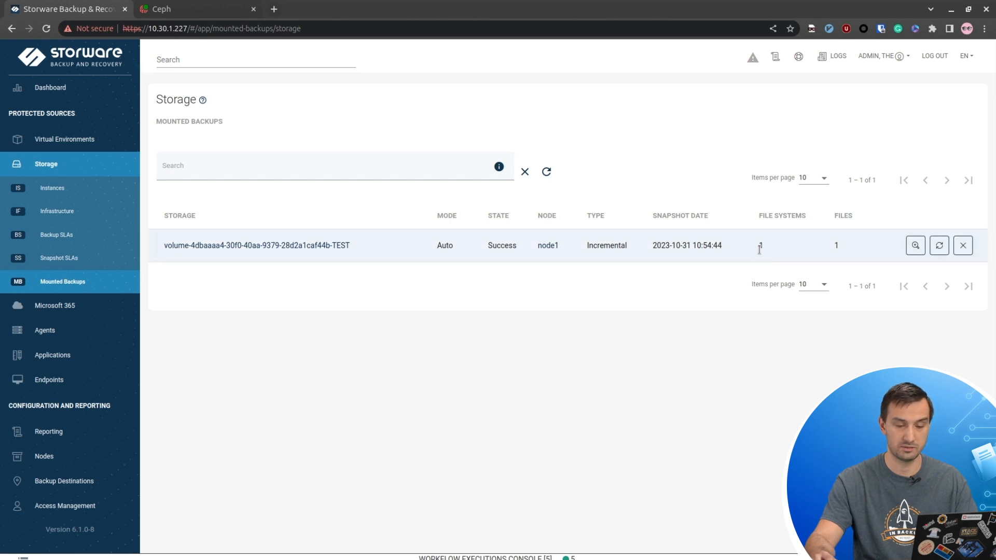
{"action": "left_click", "coordinate": [916, 245]}
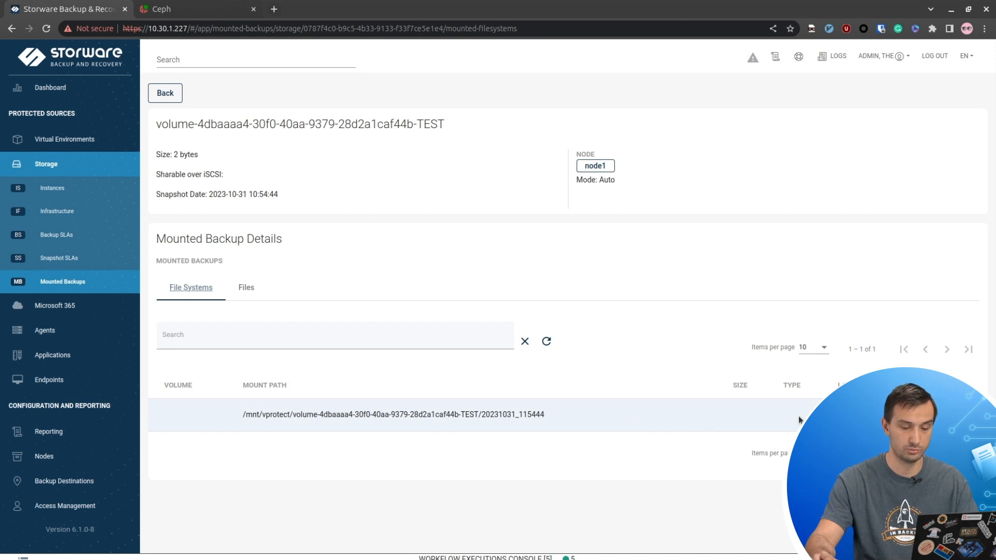
{"action": "left_click", "coordinate": [963, 414]}
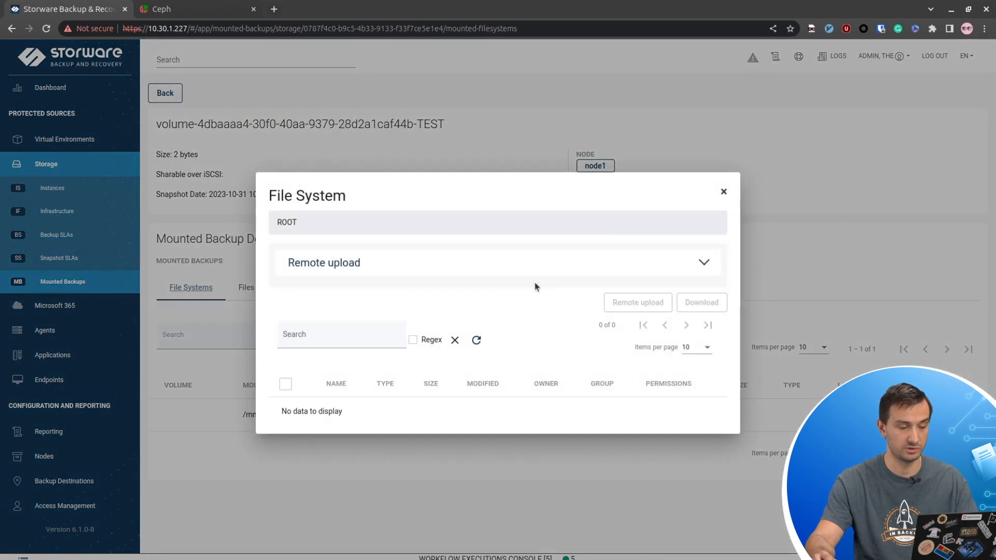
{"action": "scroll", "coordinate": [330, 319], "scroll_direction": "down", "scroll_amount": 5}
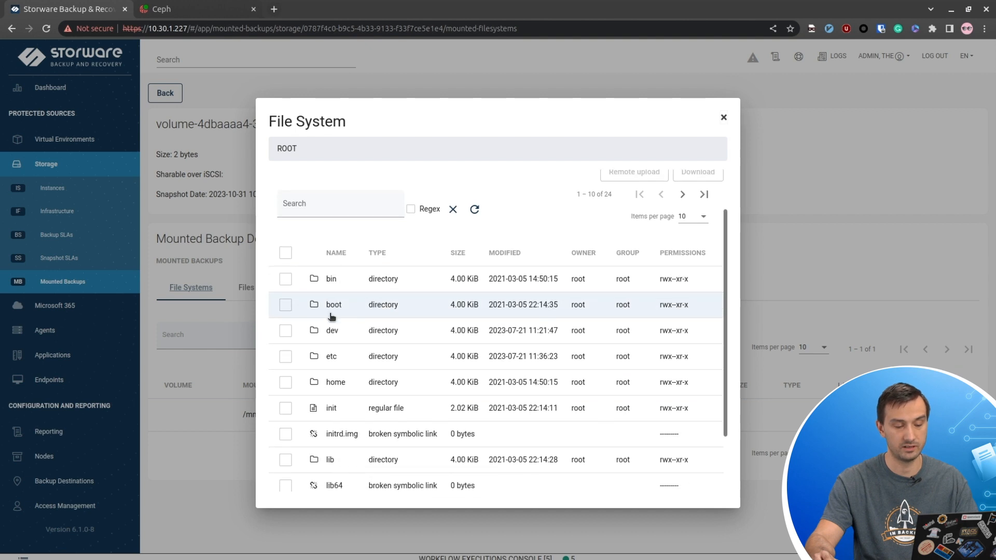
{"action": "scroll", "coordinate": [334, 337], "scroll_direction": "up", "scroll_amount": 5}
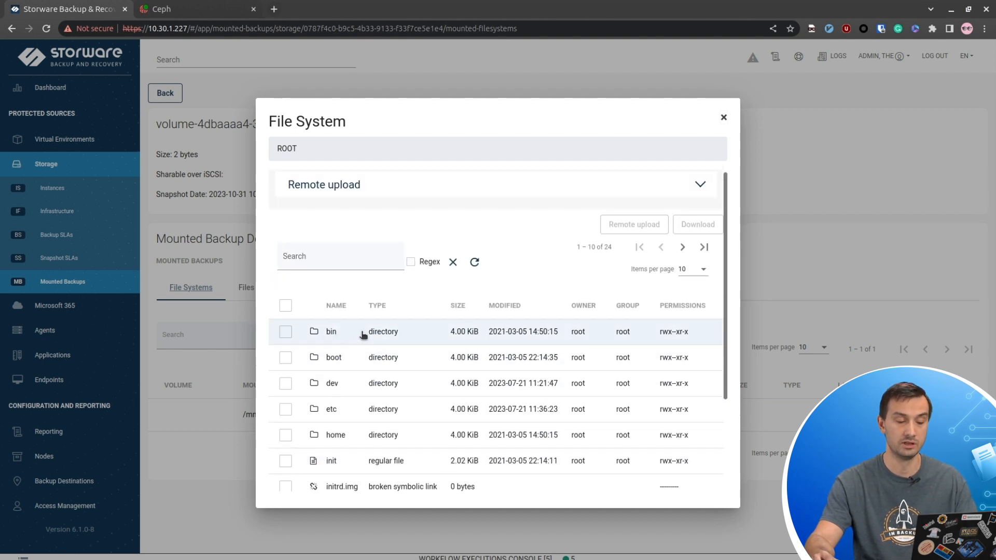
{"action": "scroll", "coordinate": [365, 341], "scroll_direction": "down", "scroll_amount": 5}
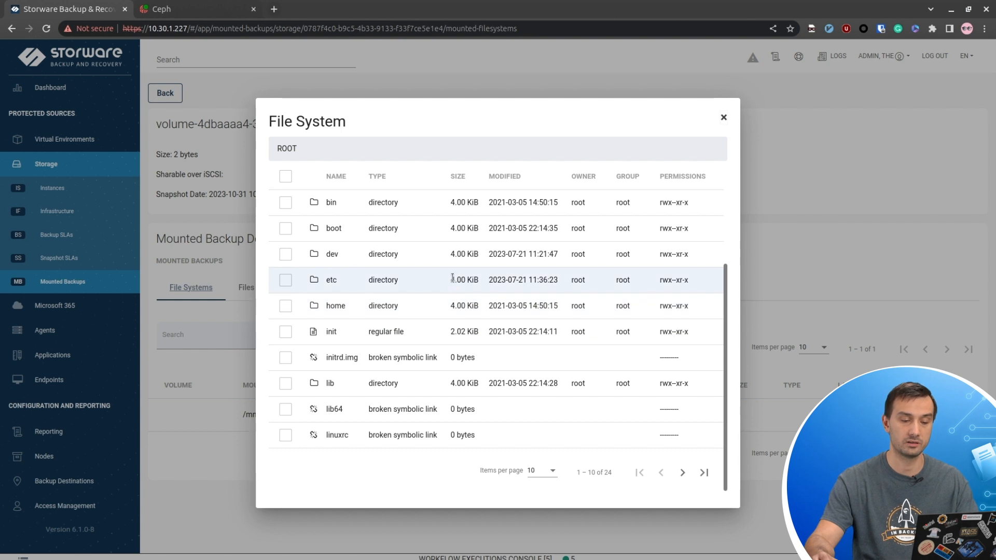
{"action": "scroll", "coordinate": [439, 350], "scroll_direction": "up", "scroll_amount": 5}
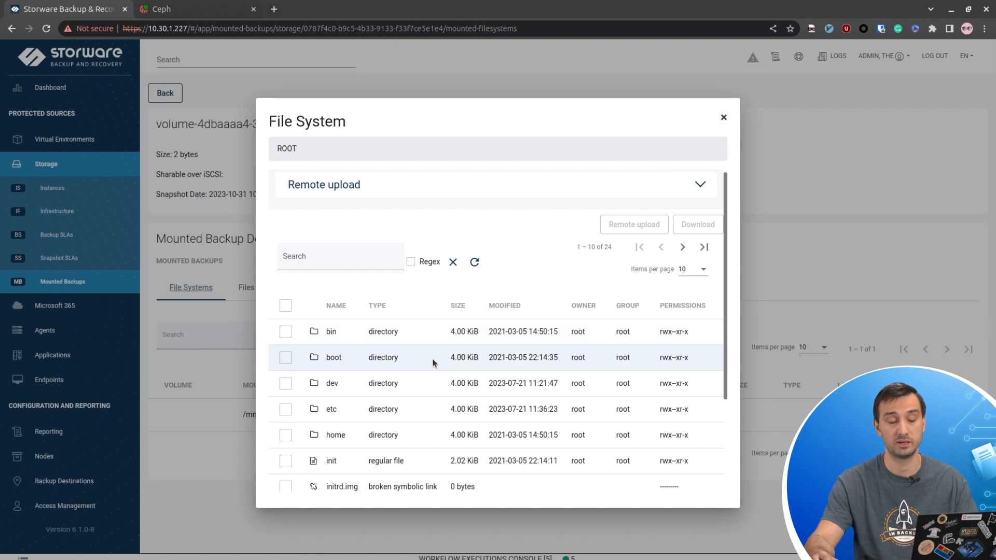
{"action": "scroll", "coordinate": [314, 406], "scroll_direction": "down", "scroll_amount": 3}
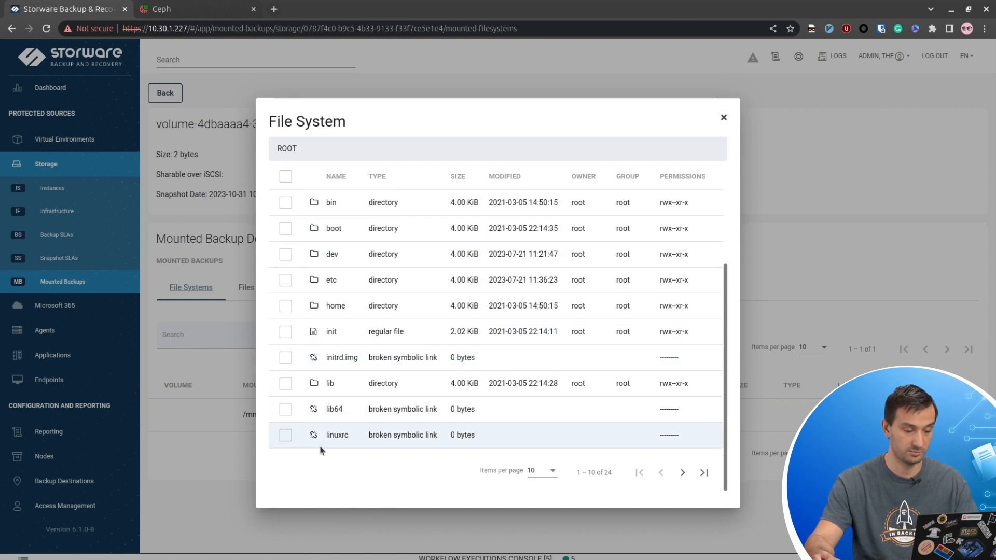
{"action": "left_click", "coordinate": [340, 308]}
{"action": "left_click", "coordinate": [338, 383]}
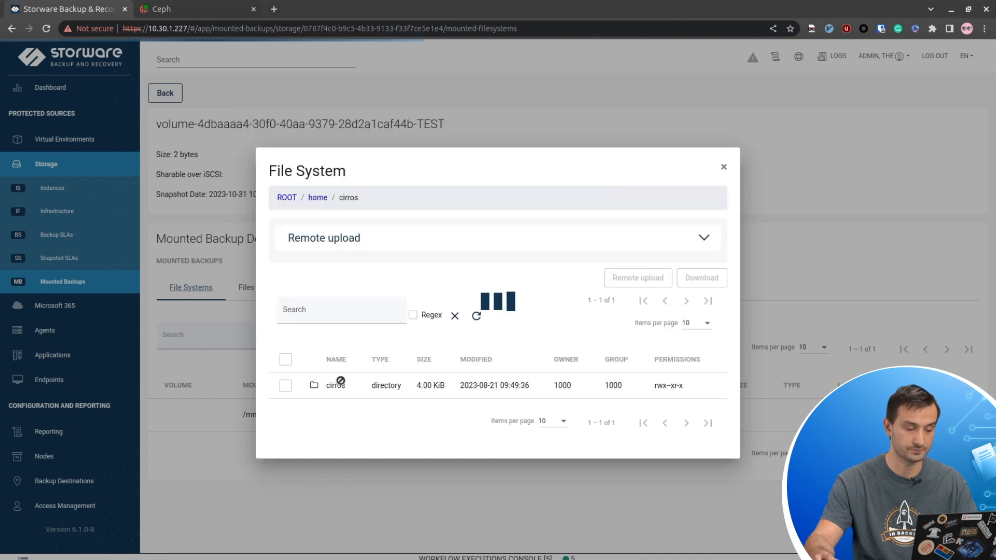
- Download .shrc from the cirros folder and expand the Remote upload options
{"action": "left_click", "coordinate": [285, 412]}
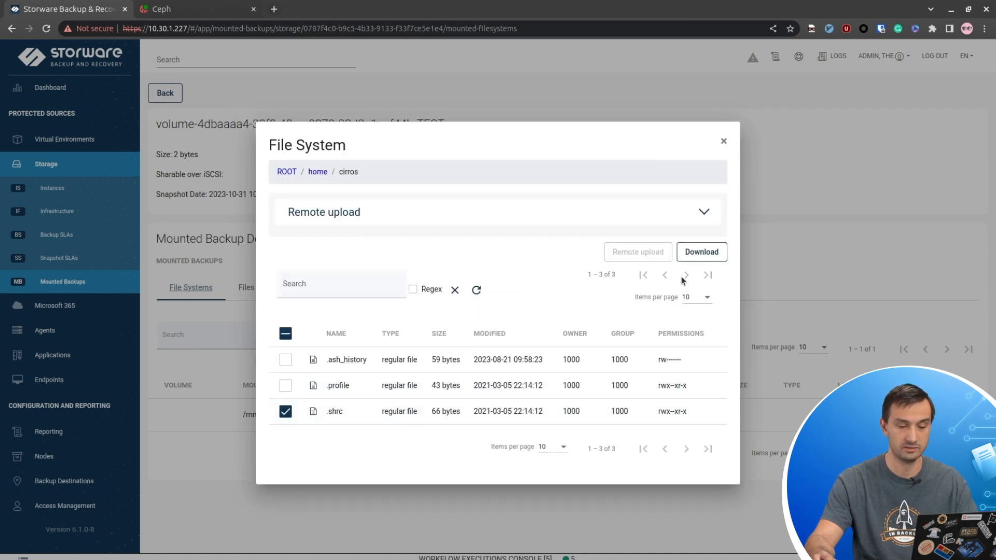
{"action": "left_click", "coordinate": [702, 252]}
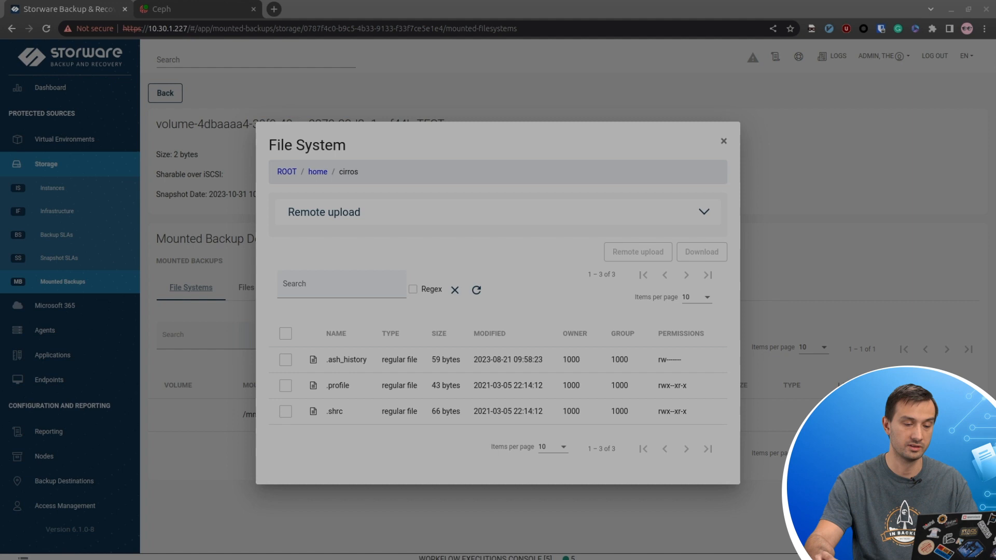
{"action": "left_click", "coordinate": [338, 224]}
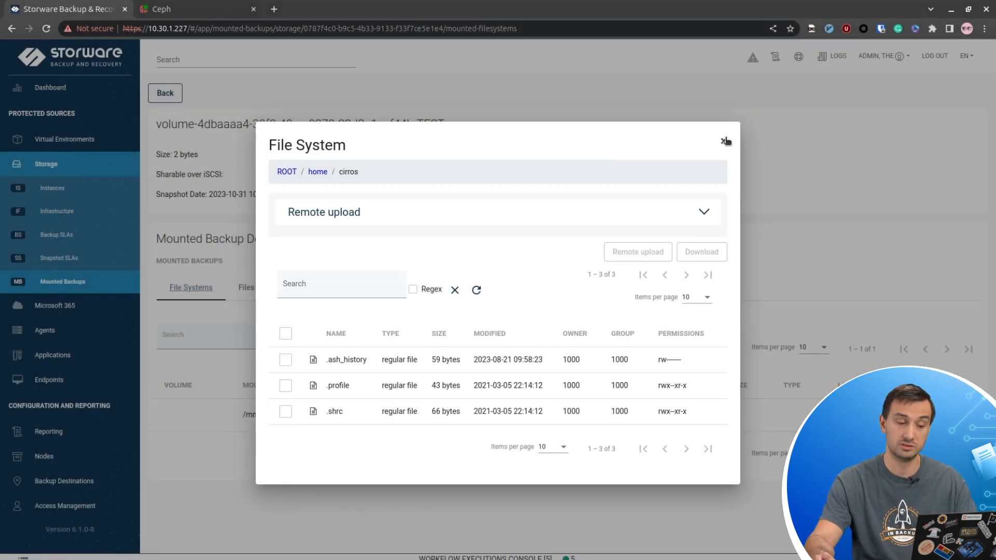
{"action": "left_click", "coordinate": [555, 214]}
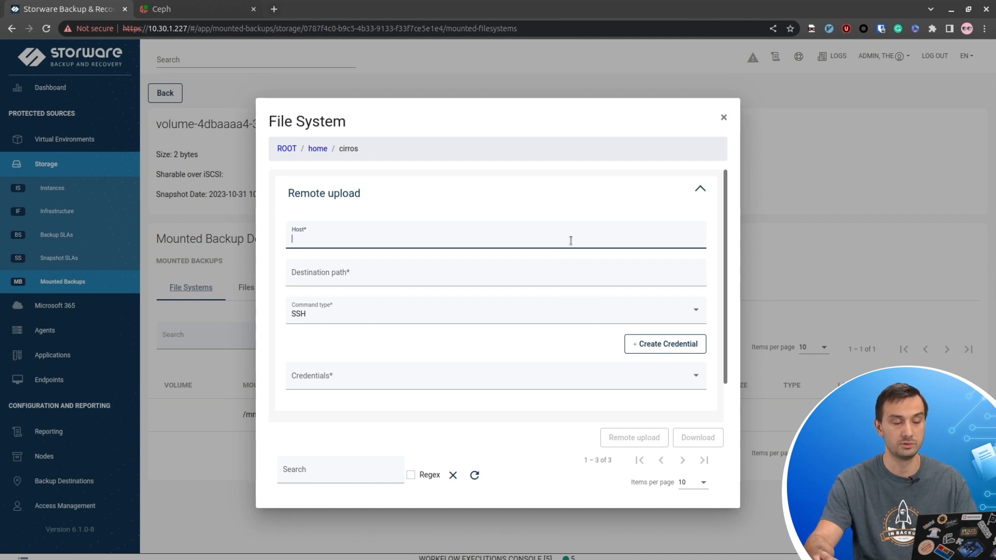
- Leave Host, Destination path and Credentials empty, then close the file system browser
{"action": "left_click", "coordinate": [564, 268]}
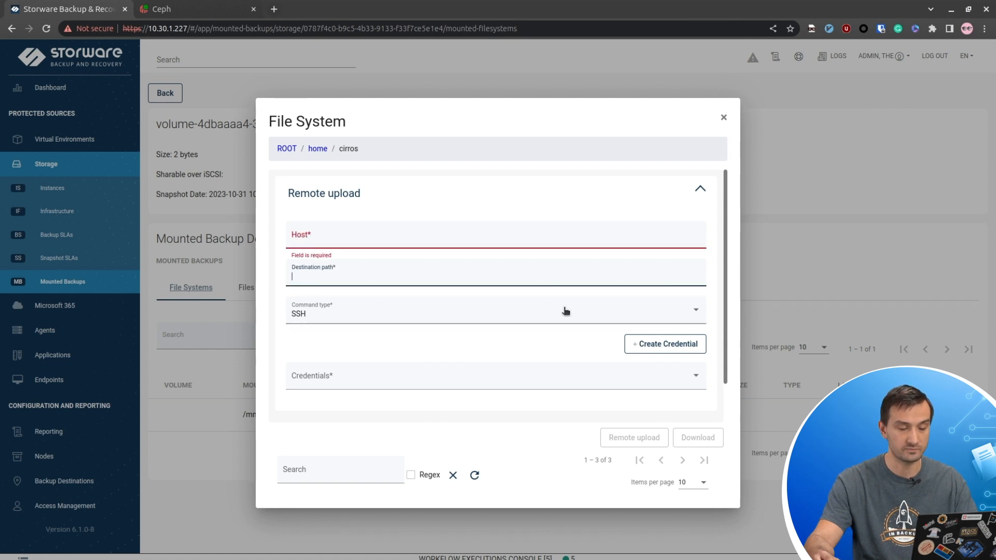
{"action": "left_click", "coordinate": [553, 377]}
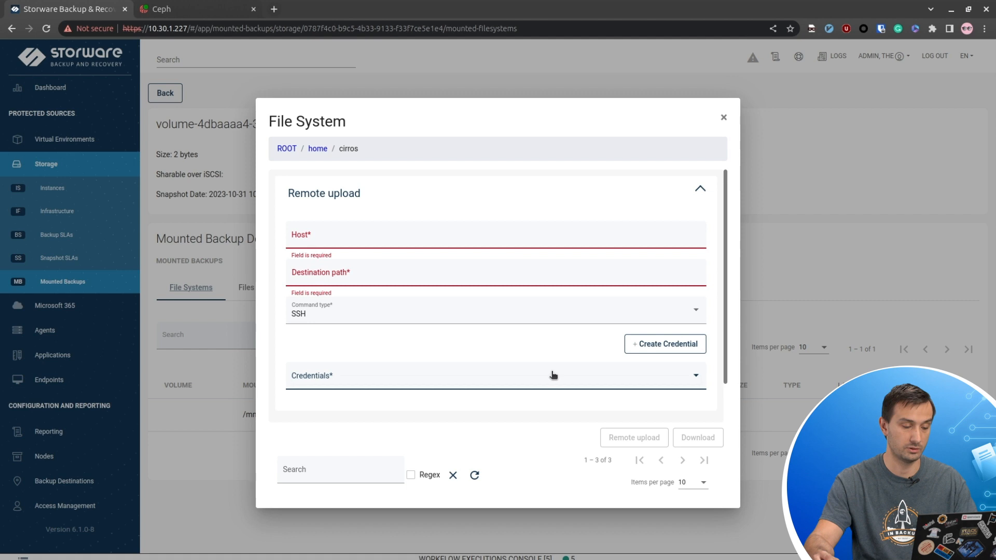
{"action": "left_click", "coordinate": [724, 118]}
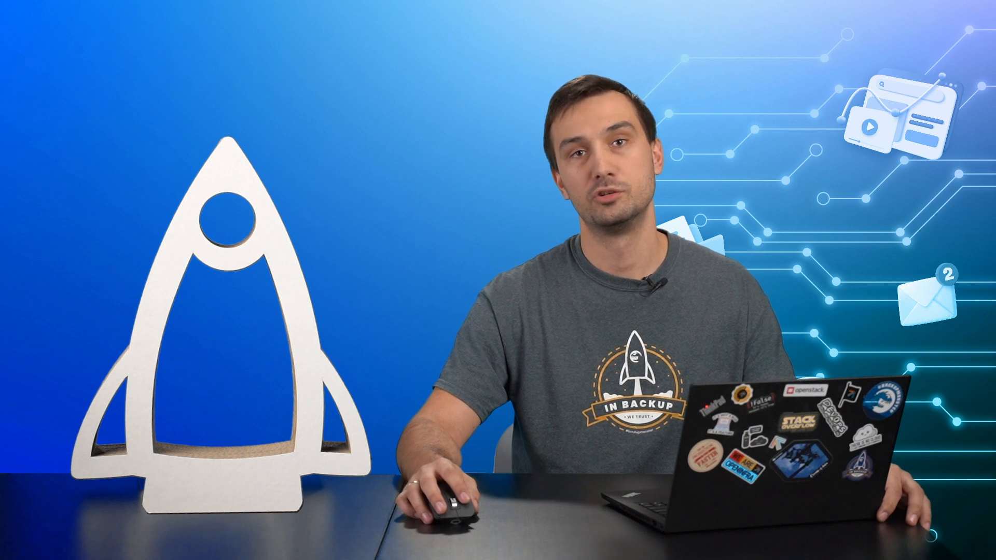